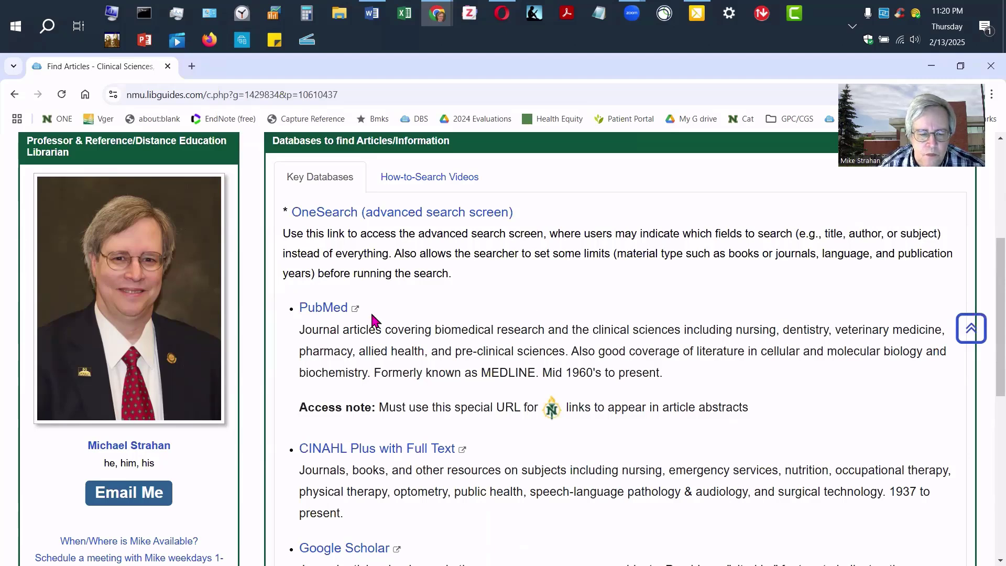
Open PubMed through the library guide's database listing and go to its MeSH Database.
click(335, 315)
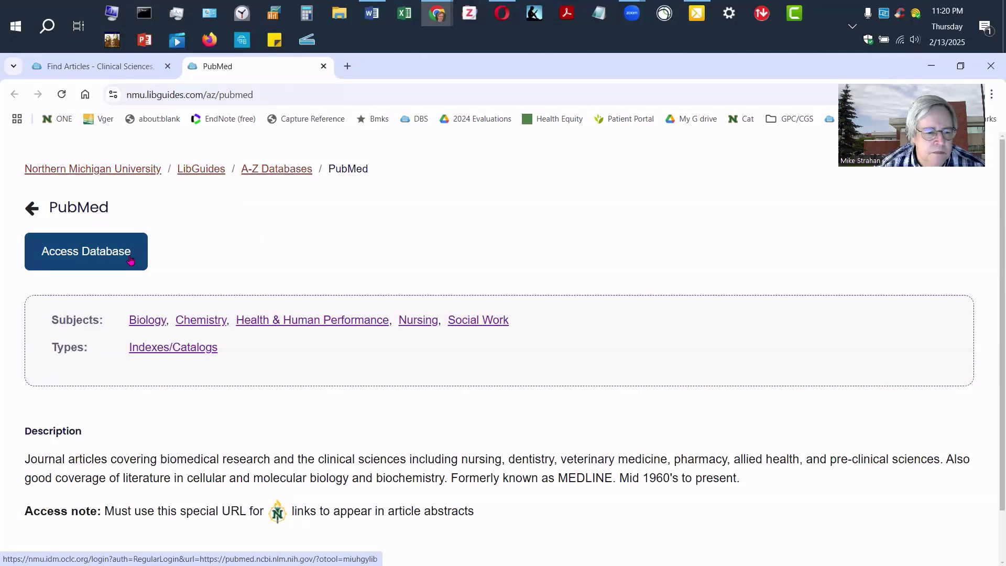
click(130, 260)
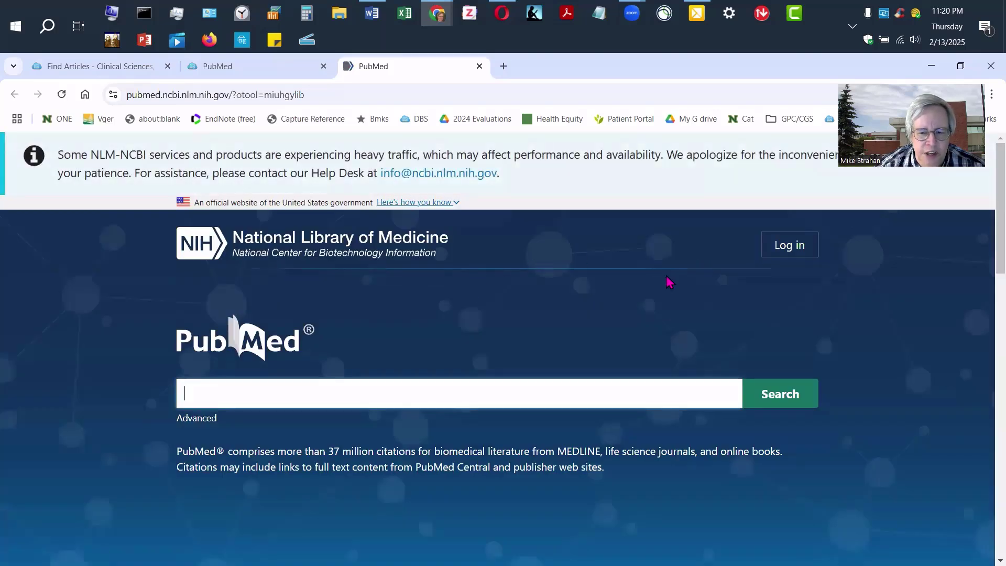
scroll(668, 280, down, 2)
scroll(666, 278, down, 2)
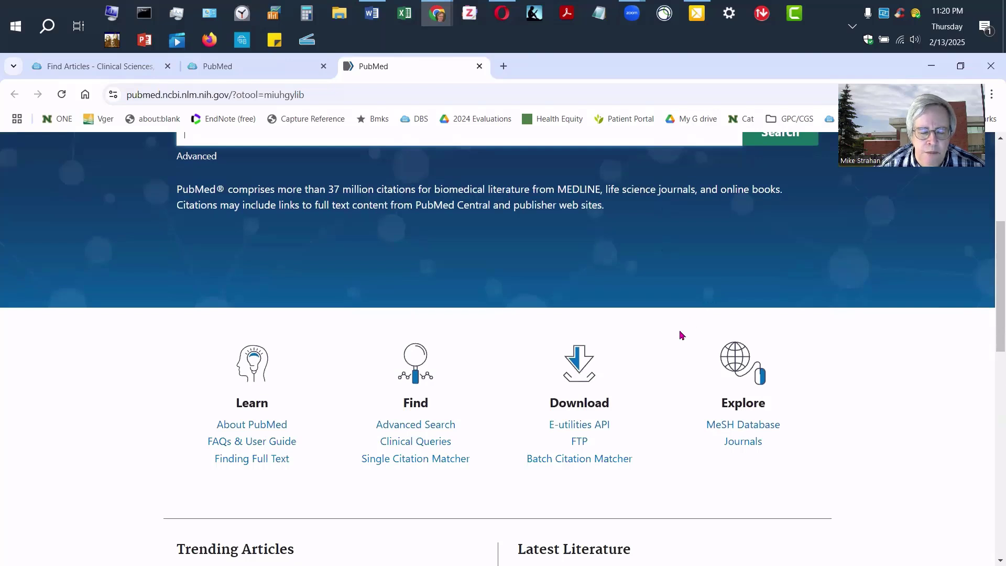
scroll(682, 335, up, 2)
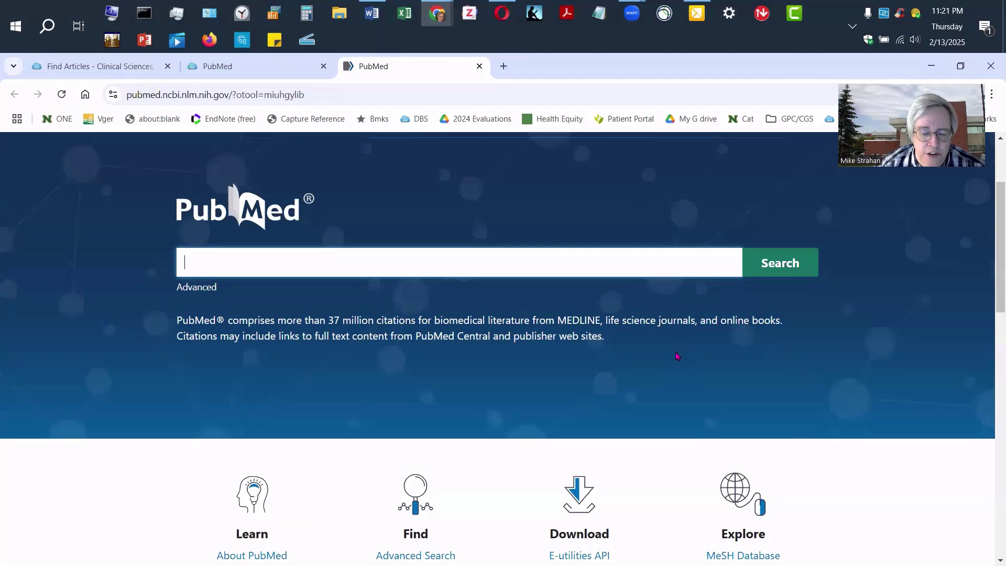
scroll(679, 365, down, 2)
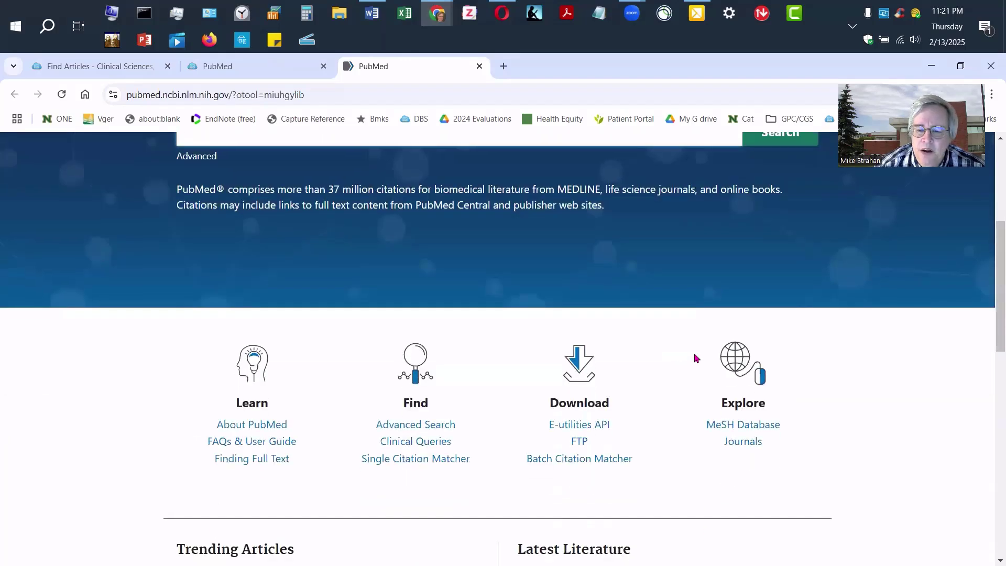
click(743, 425)
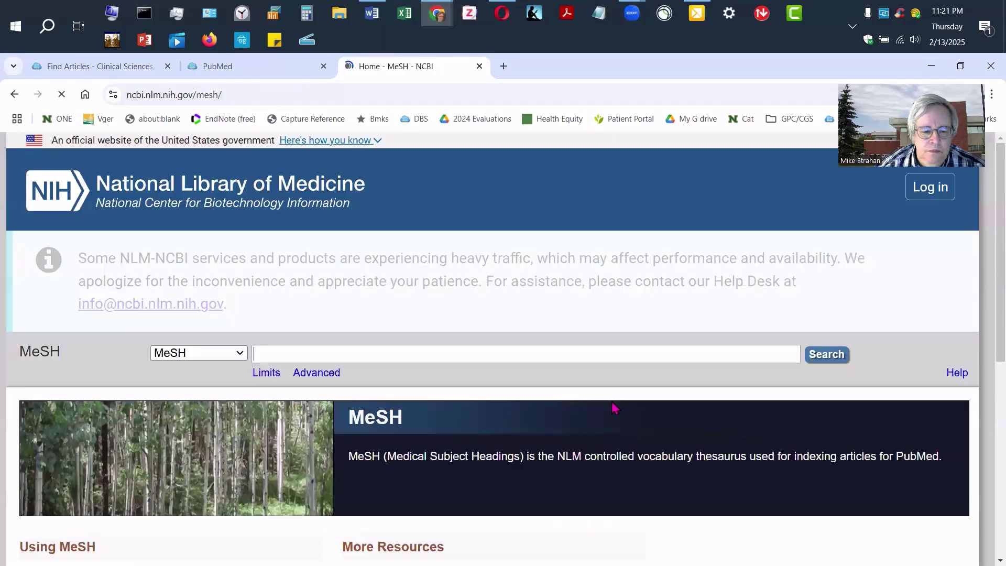
Search the MeSH database for "kidney stones".
text(ki)
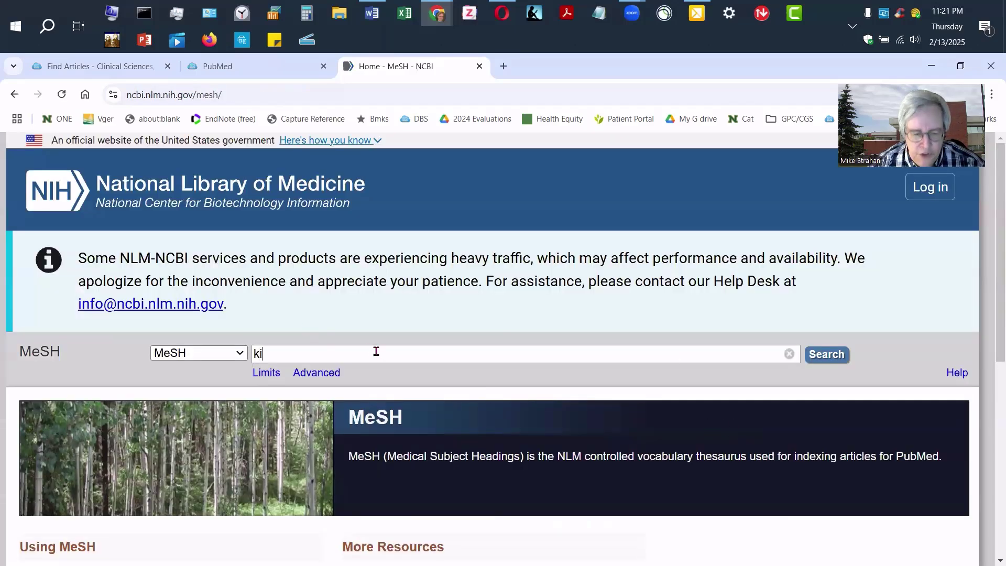
text(dney stones)
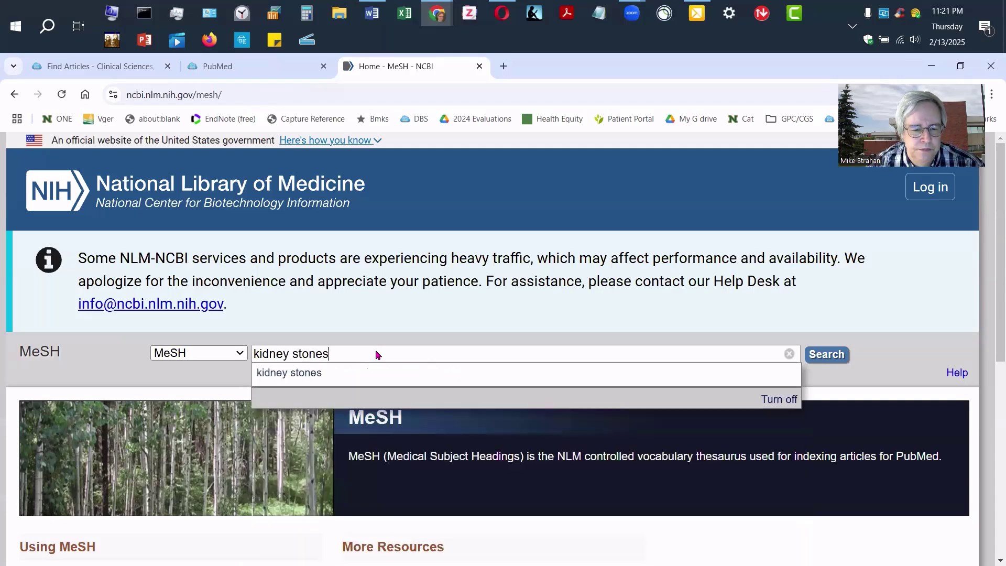
key(Return)
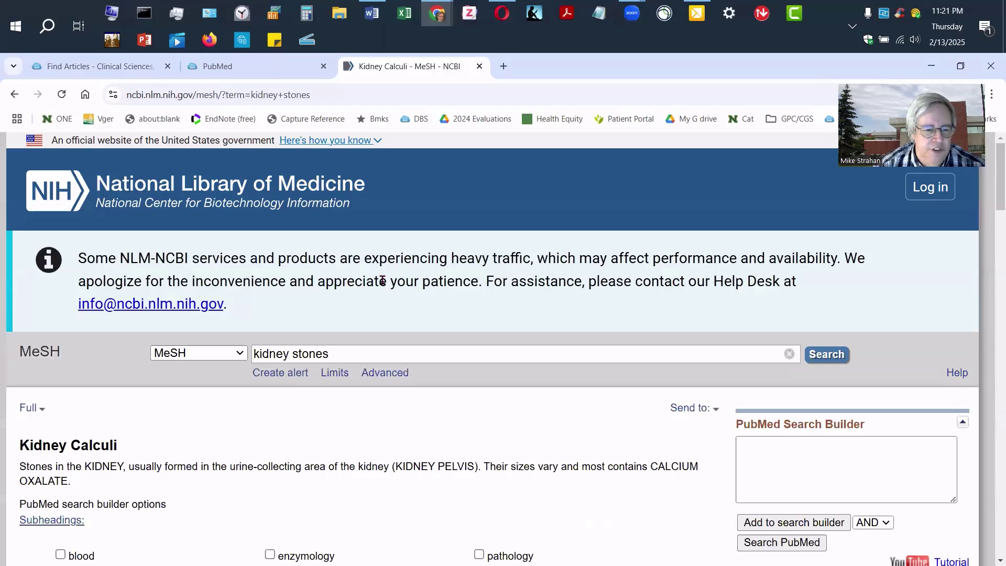
Add Kidney Calculi with the pathology subheading to the PubMed search builder and run the search in PubMed.
scroll(383, 280, down, 2)
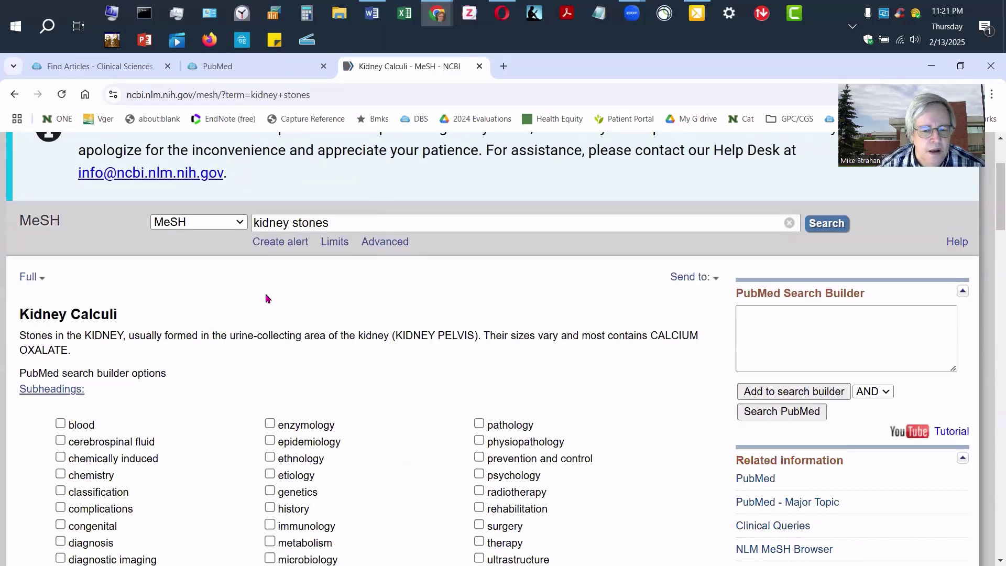
scroll(266, 299, down, 2)
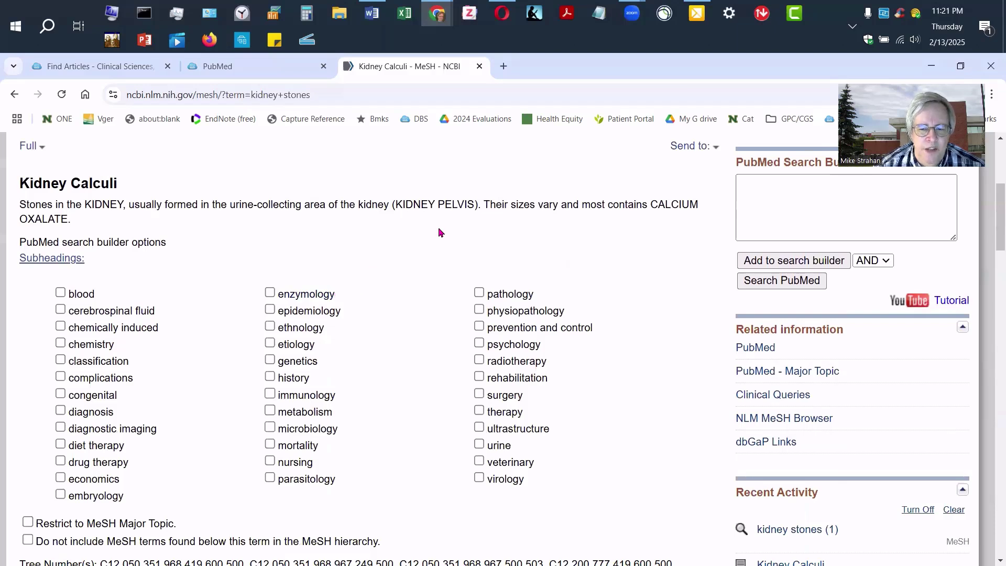
click(479, 293)
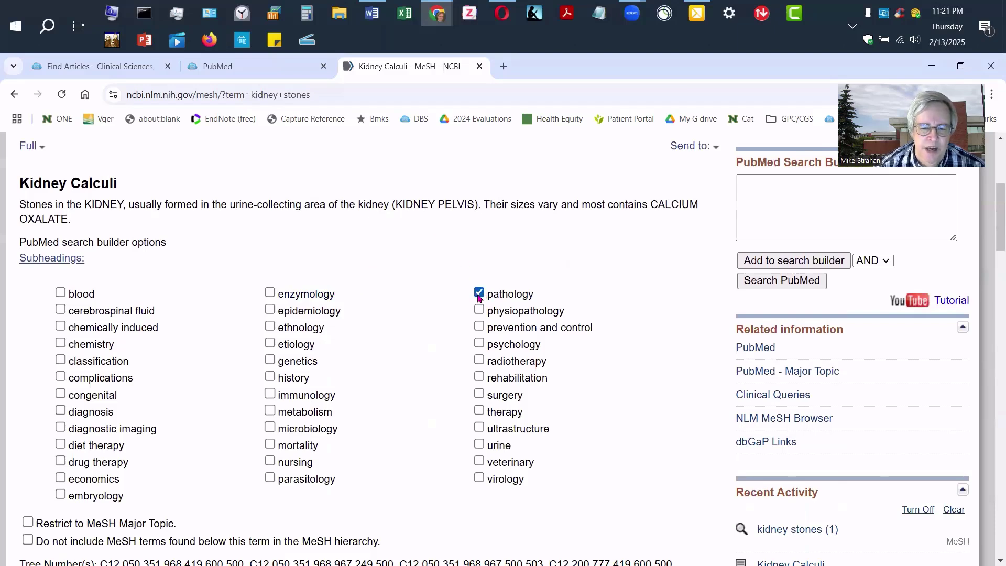
click(809, 266)
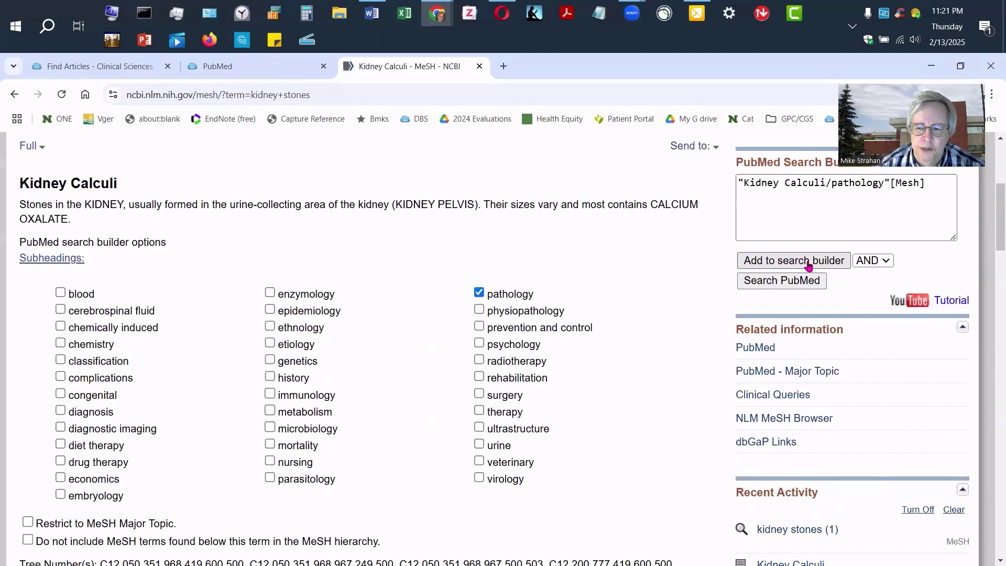
click(772, 284)
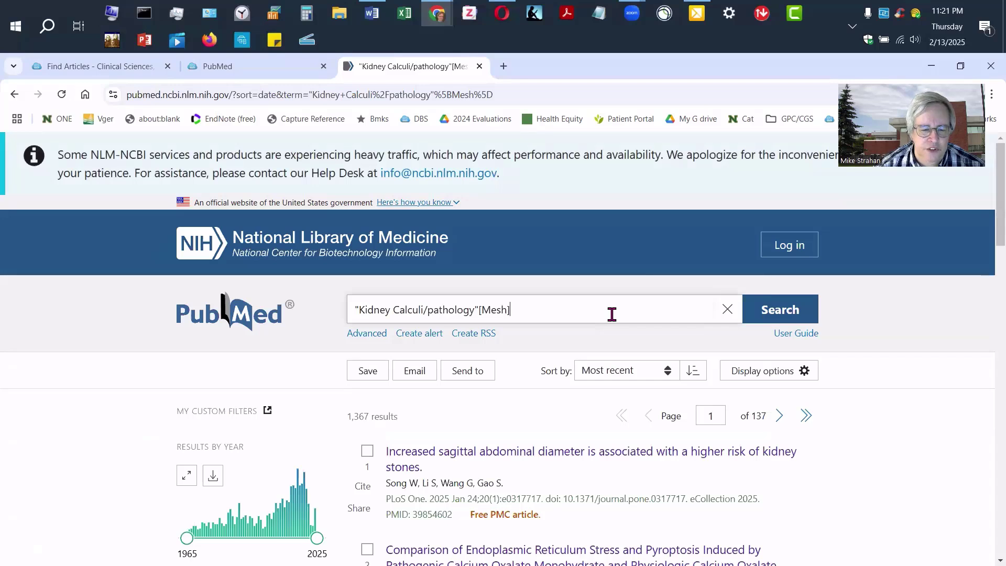
Extend the PubMed query after the MeSH term with "imaging AND case reports [pt]" and run the search.
click(612, 315)
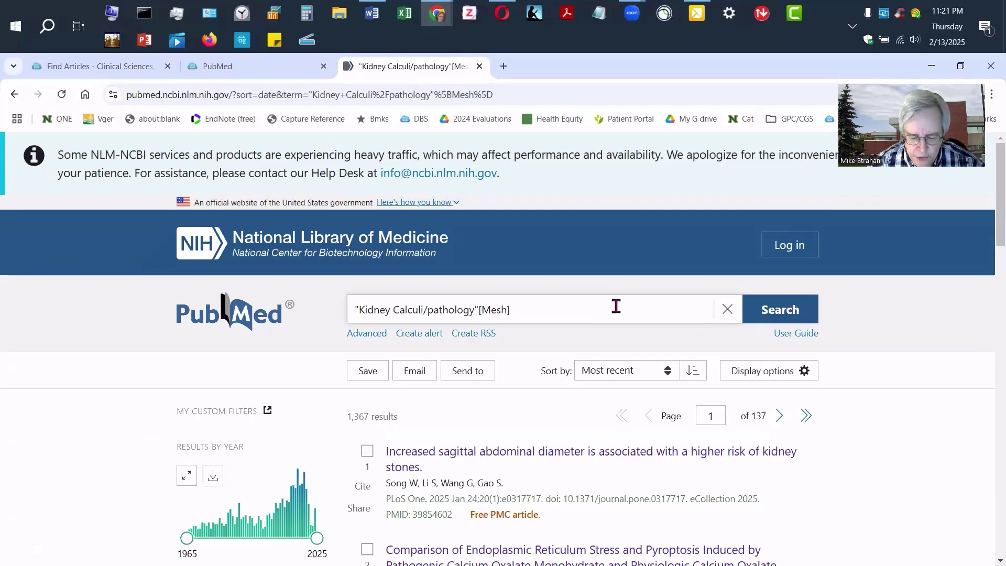
text(imaging)
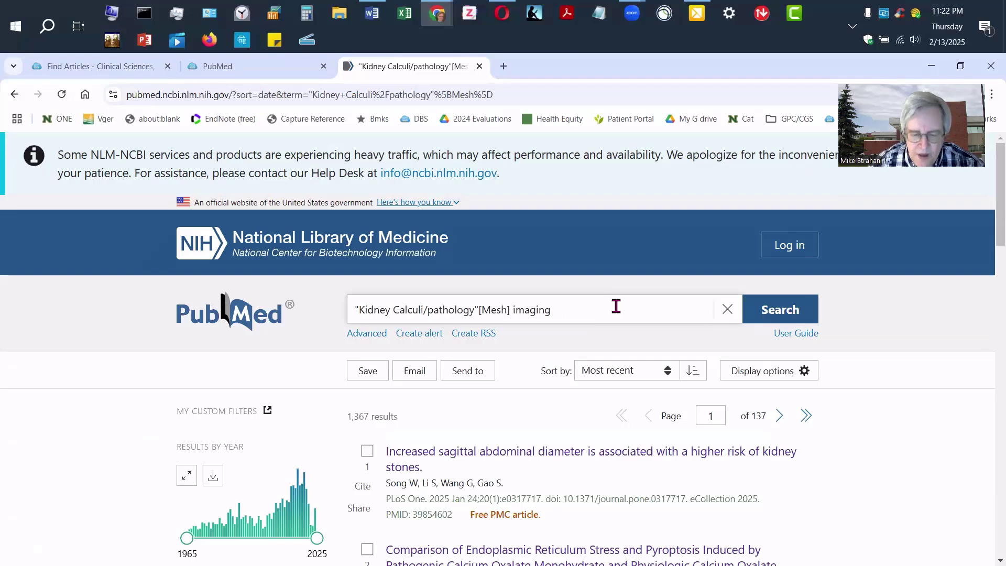
text( AND )
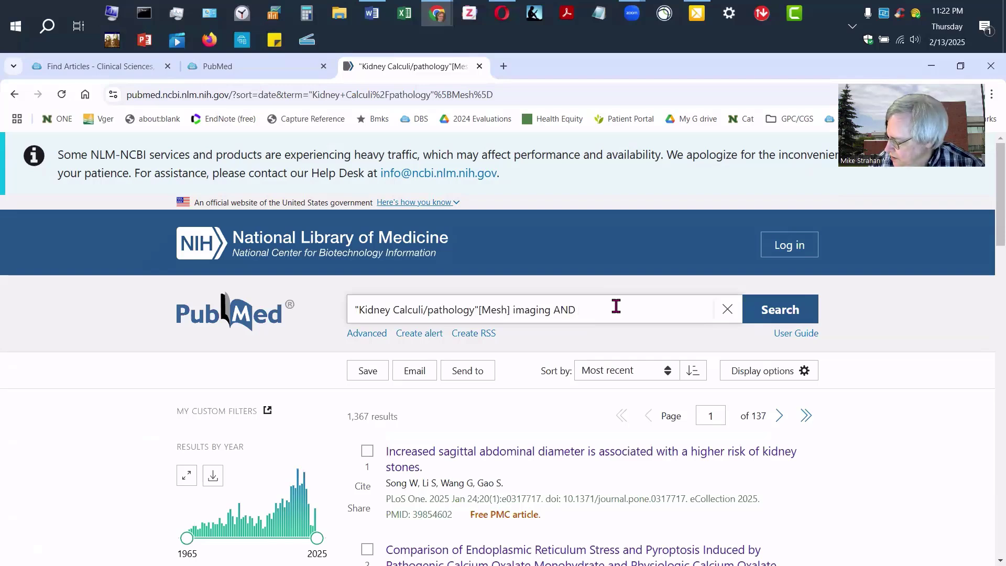
text(case)
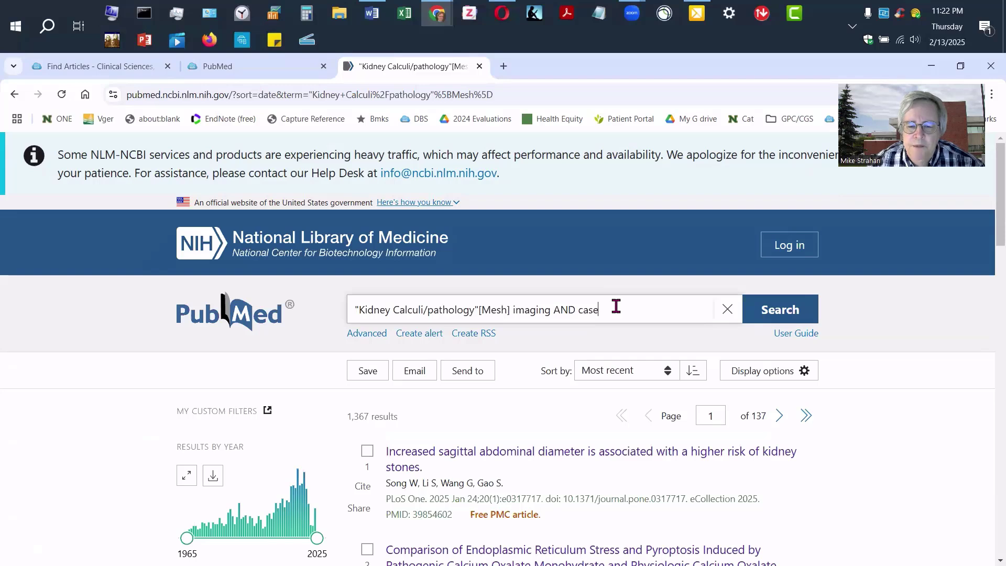
text( reports)
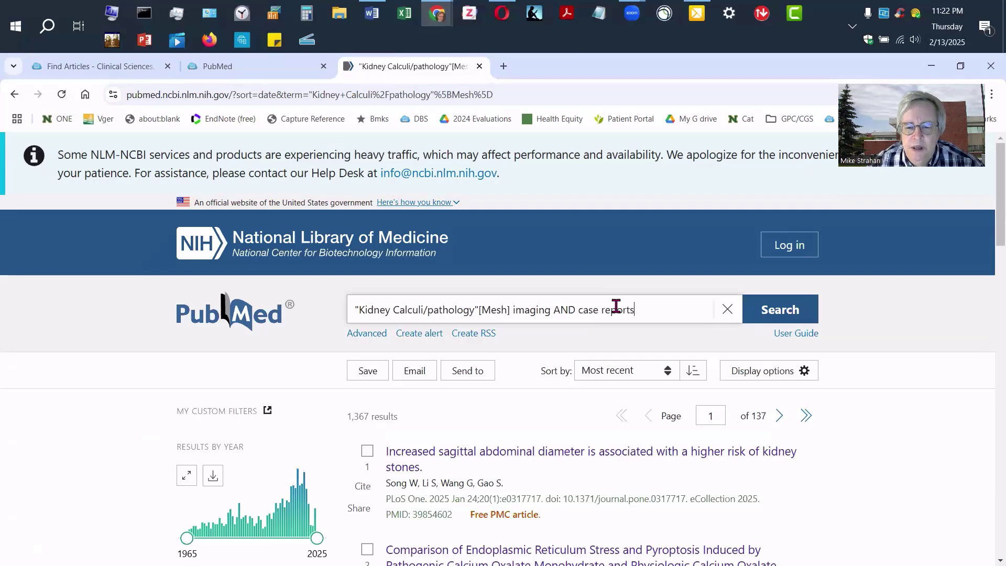
text( [)
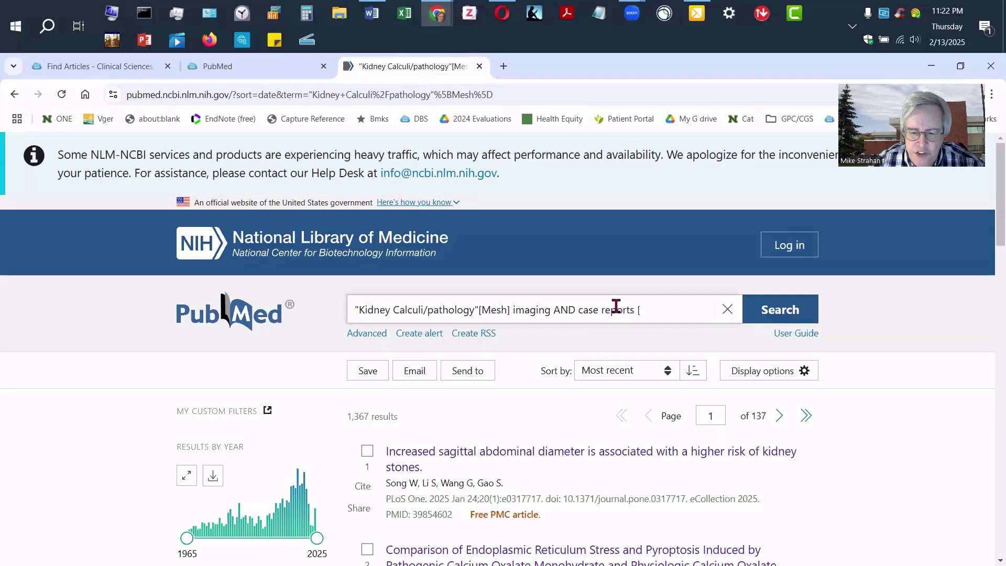
text(pt)
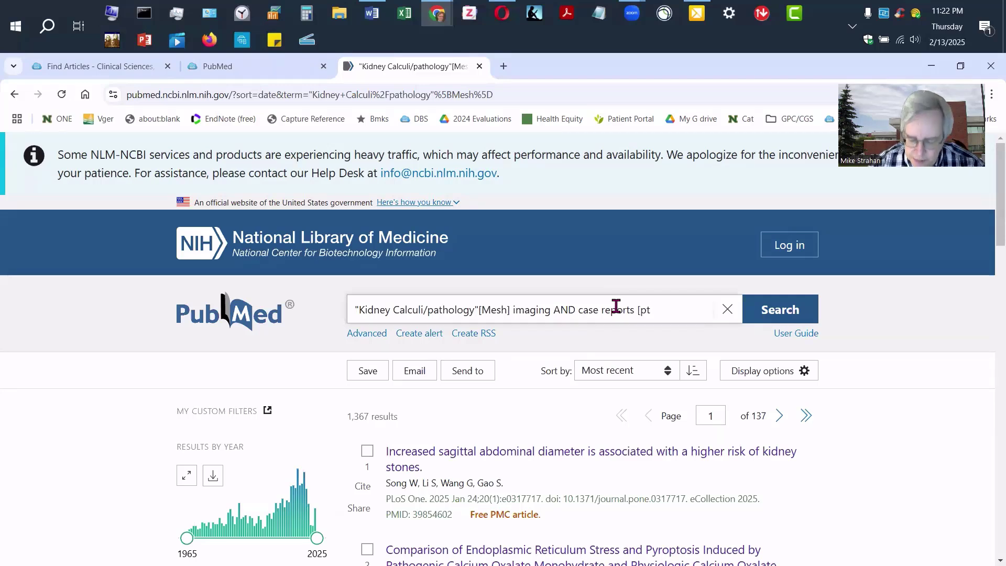
text(])
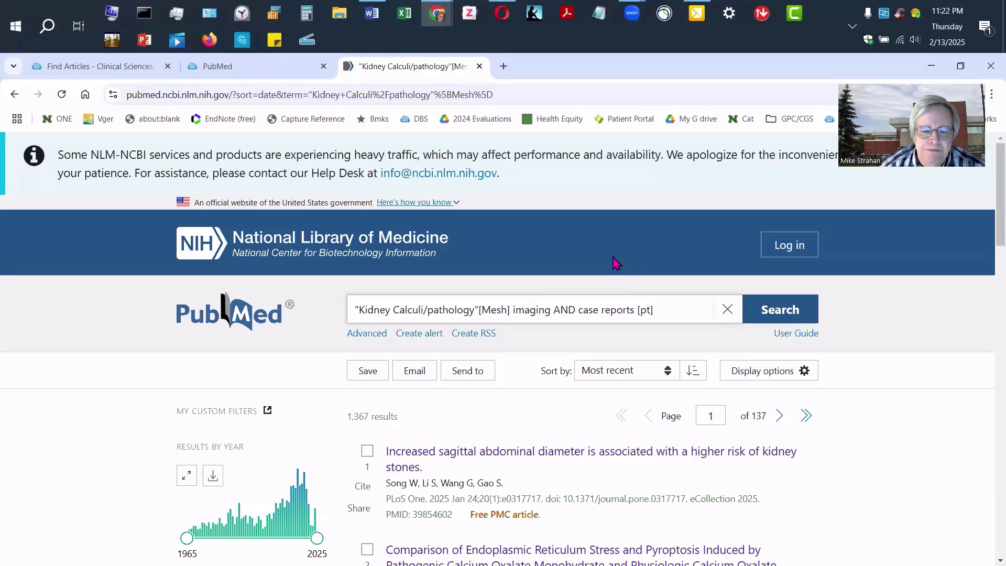
scroll(616, 262, down, 2)
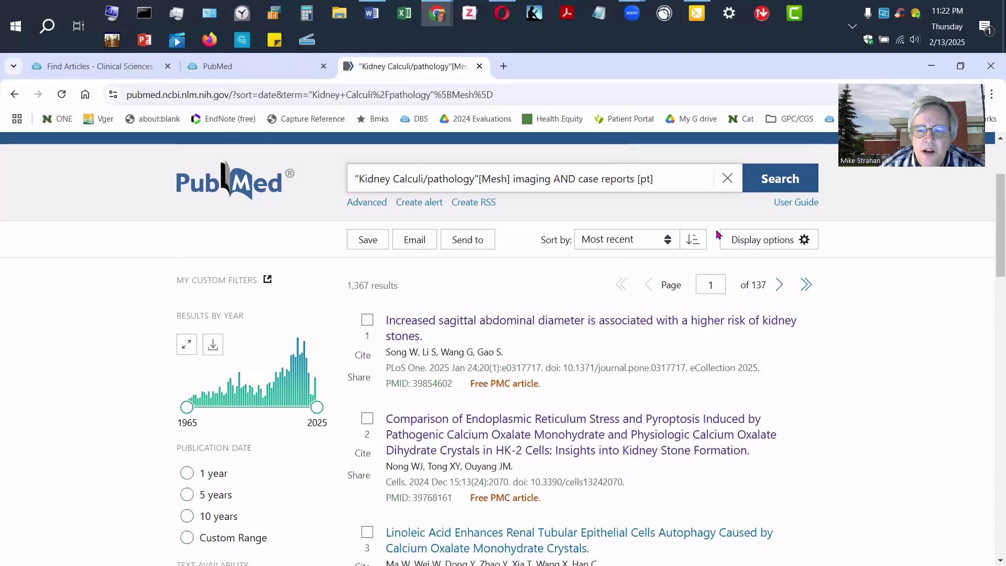
click(775, 178)
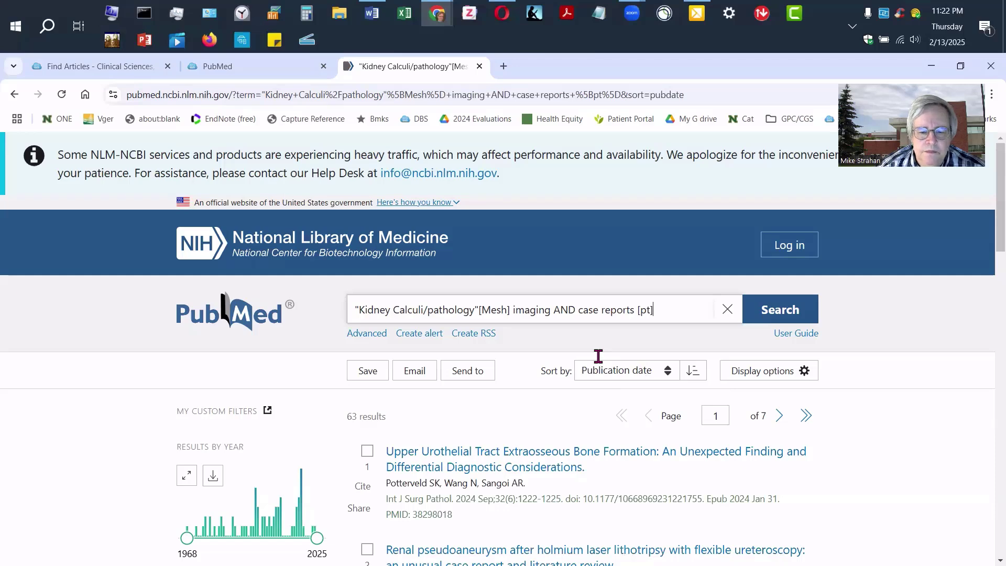
Sort the search results by best match and look through the first articles listed.
click(640, 370)
click(597, 388)
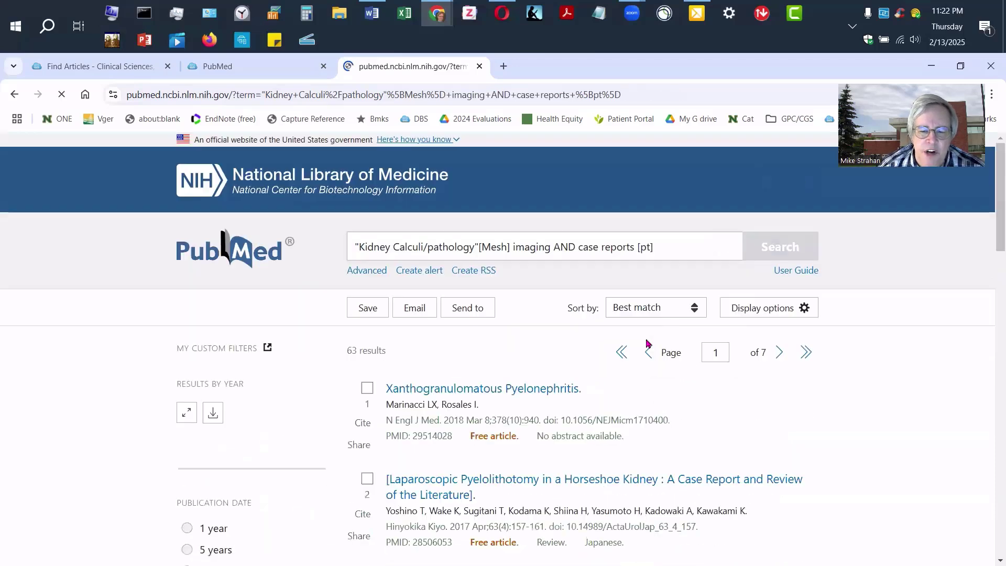
scroll(640, 366, down, 2)
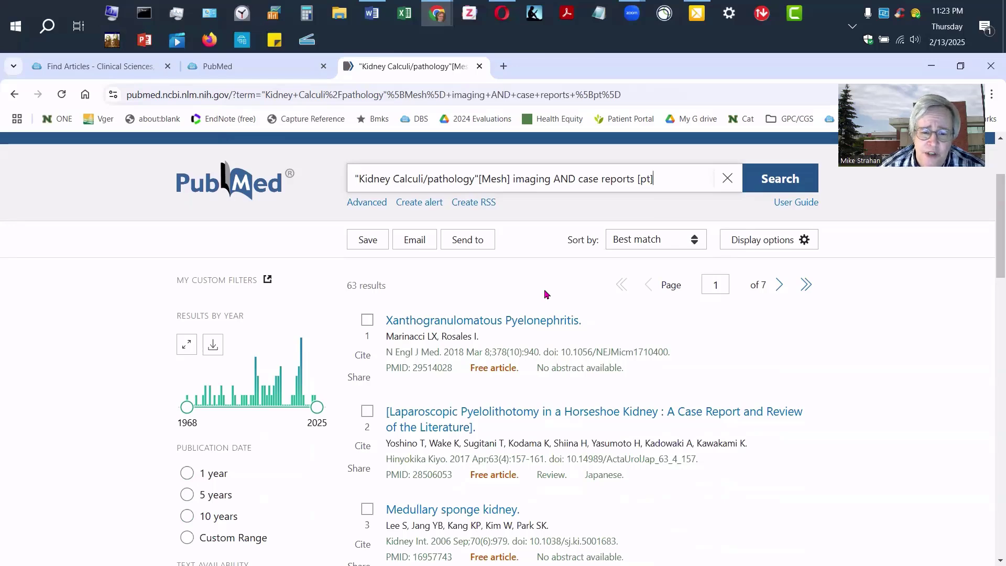
scroll(546, 294, down, 2)
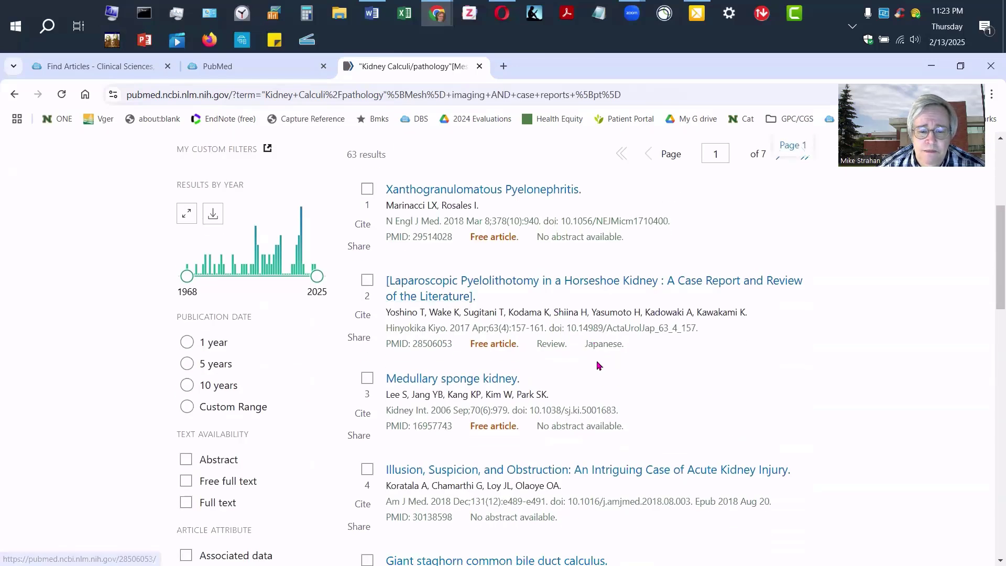
scroll(598, 365, down, 2)
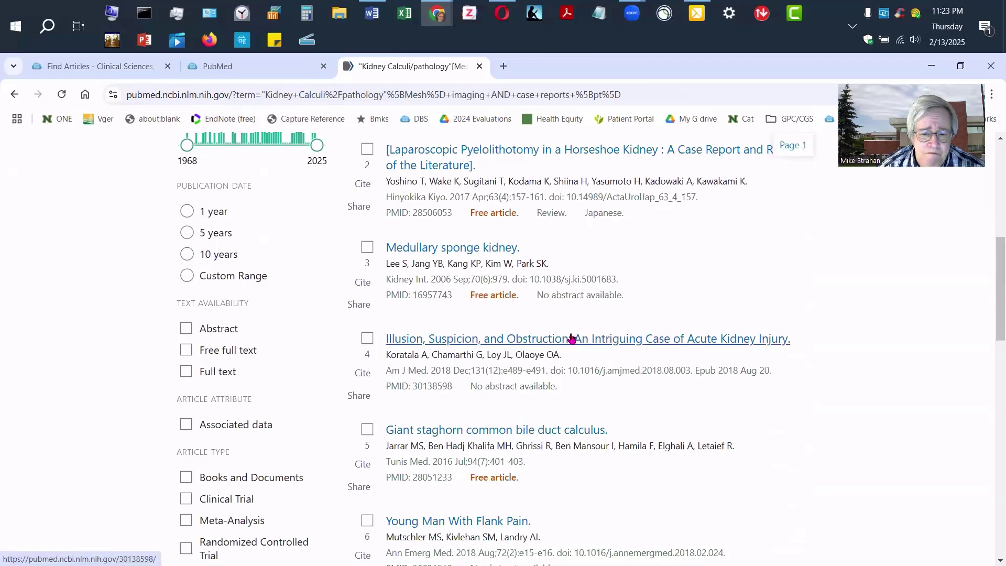
scroll(577, 344, up, 2)
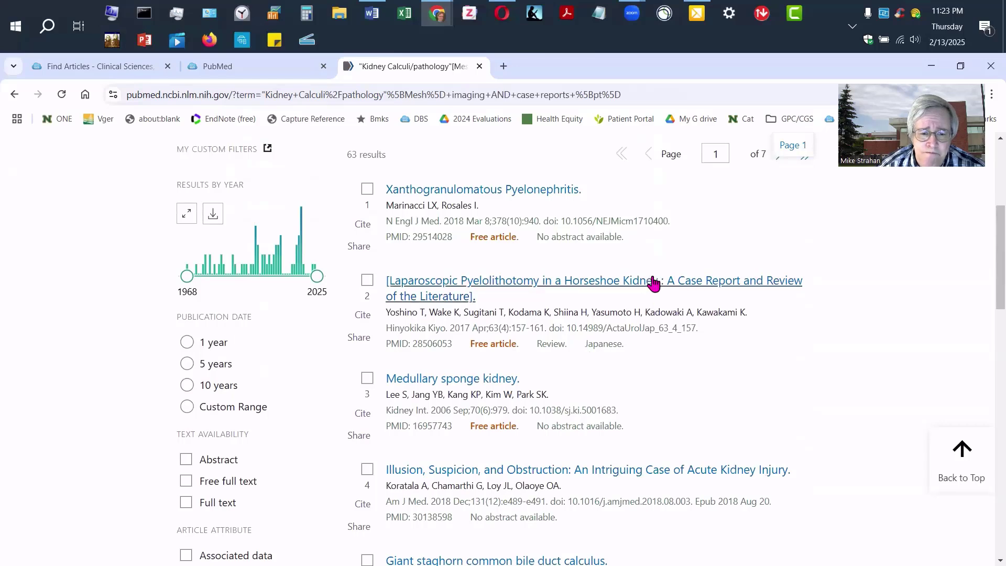
scroll(647, 257, up, 2)
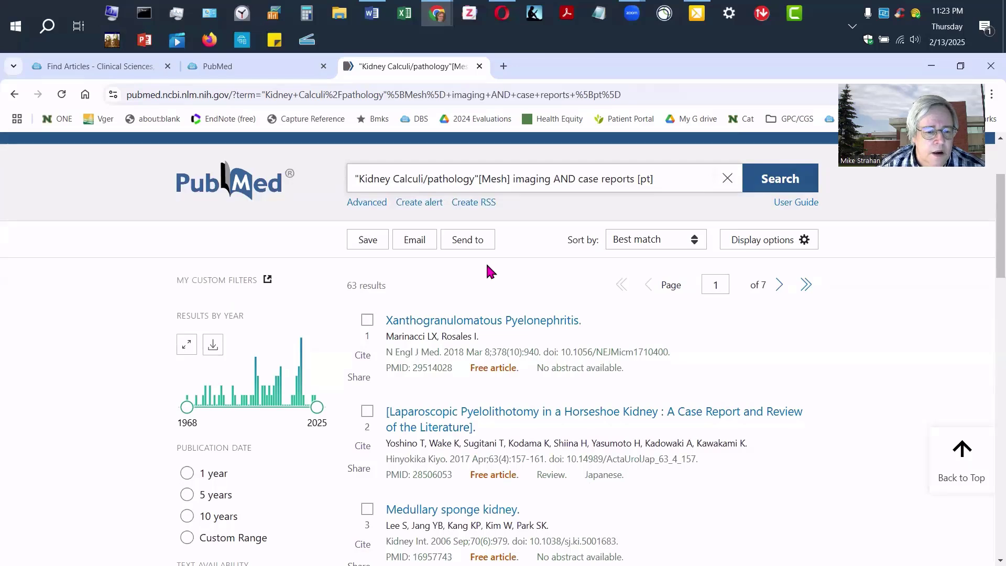
Limit the results to publications from the last 5 years and review the remaining articles and available filters.
scroll(422, 307, down, 2)
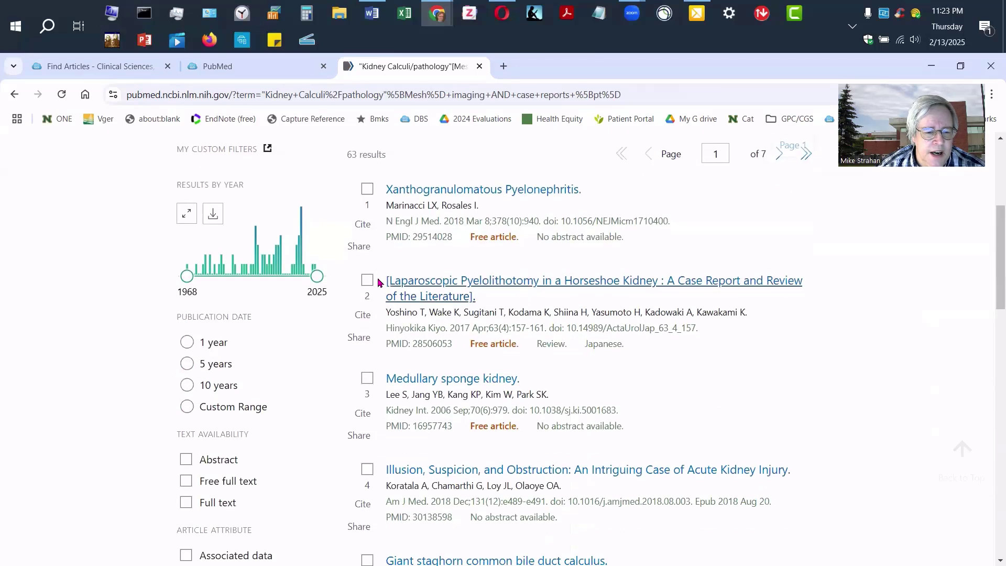
click(188, 365)
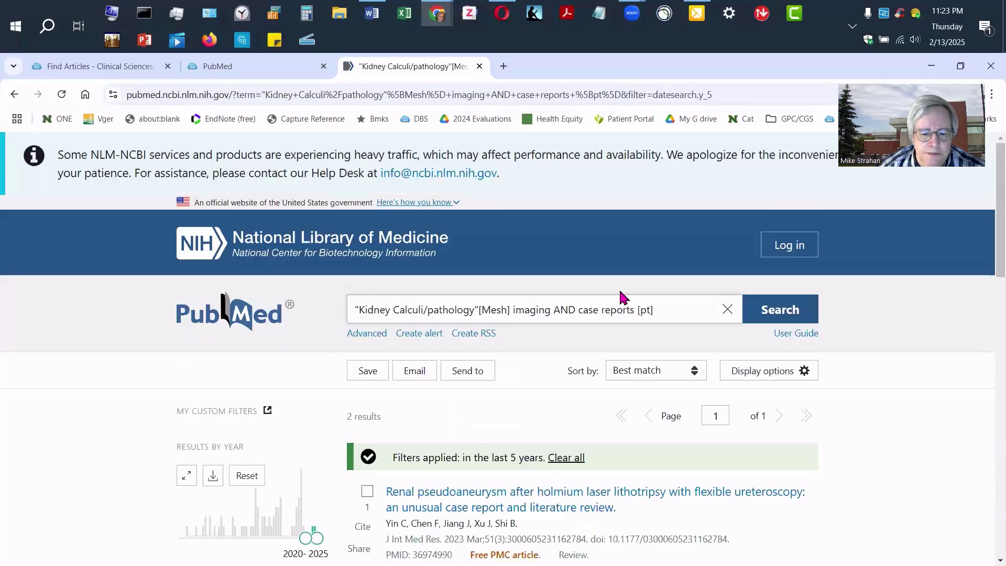
scroll(620, 292, down, 2)
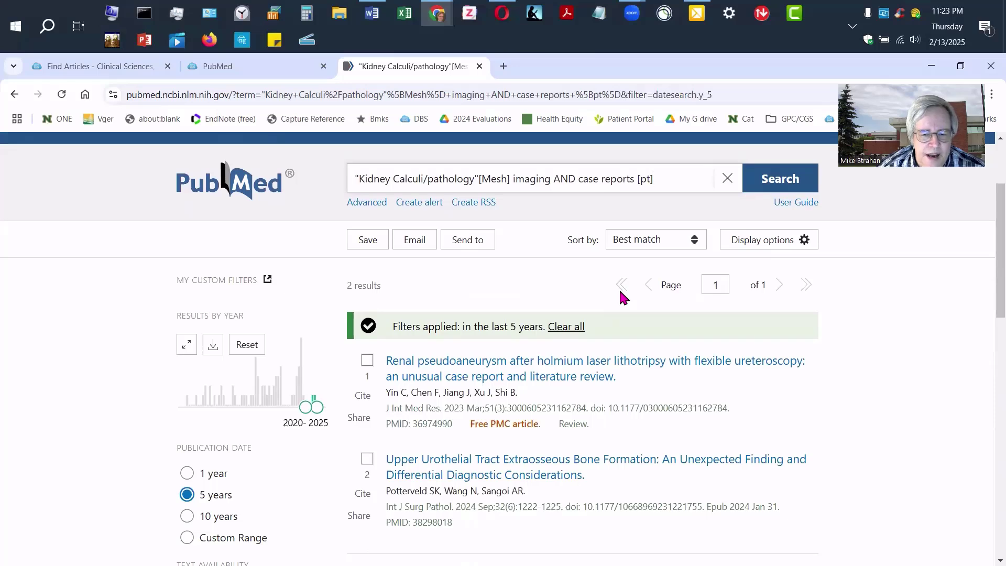
scroll(624, 298, down, 2)
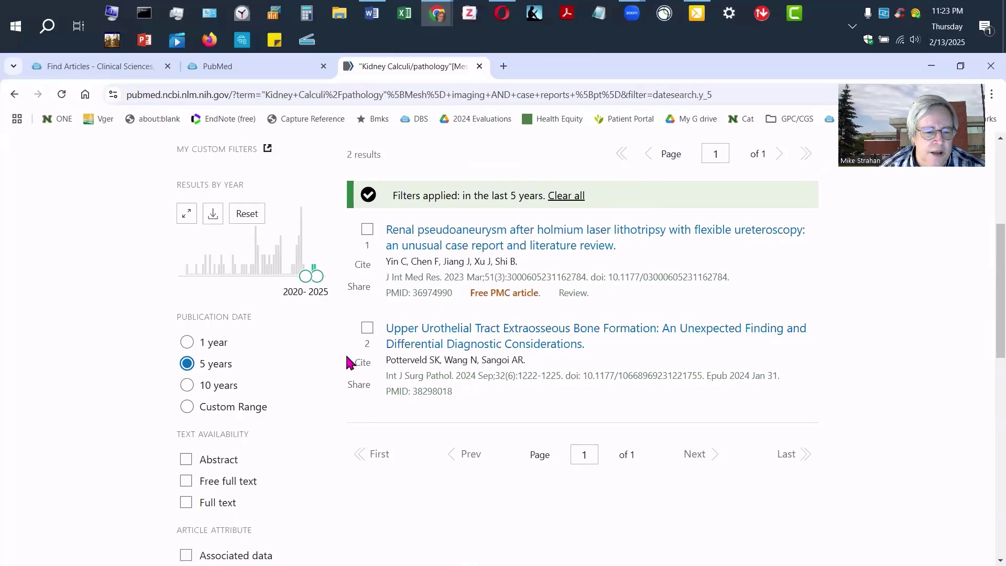
scroll(327, 370, down, 6)
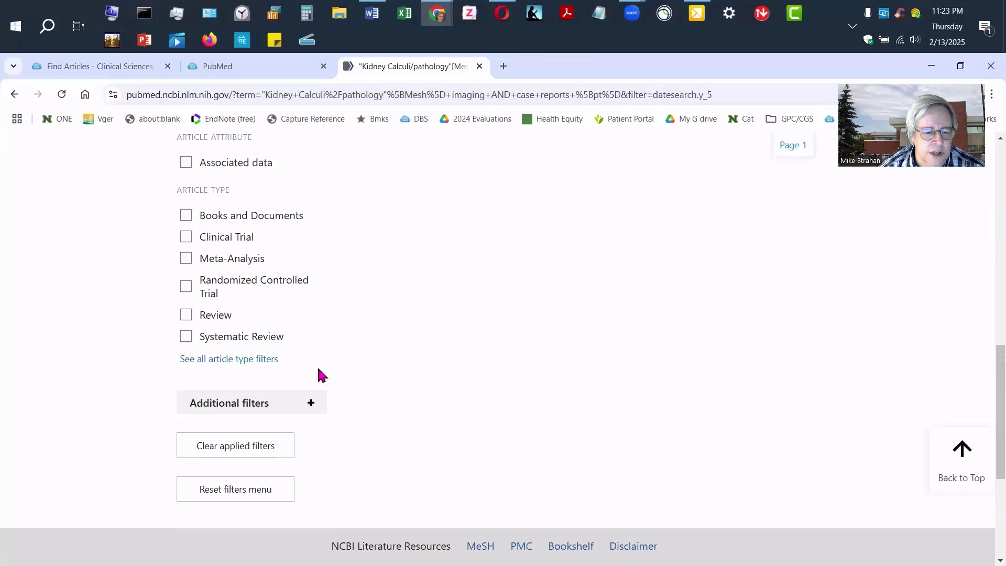
Clear the applied filters, sort the search results by publication date and look through the newest articles.
click(265, 448)
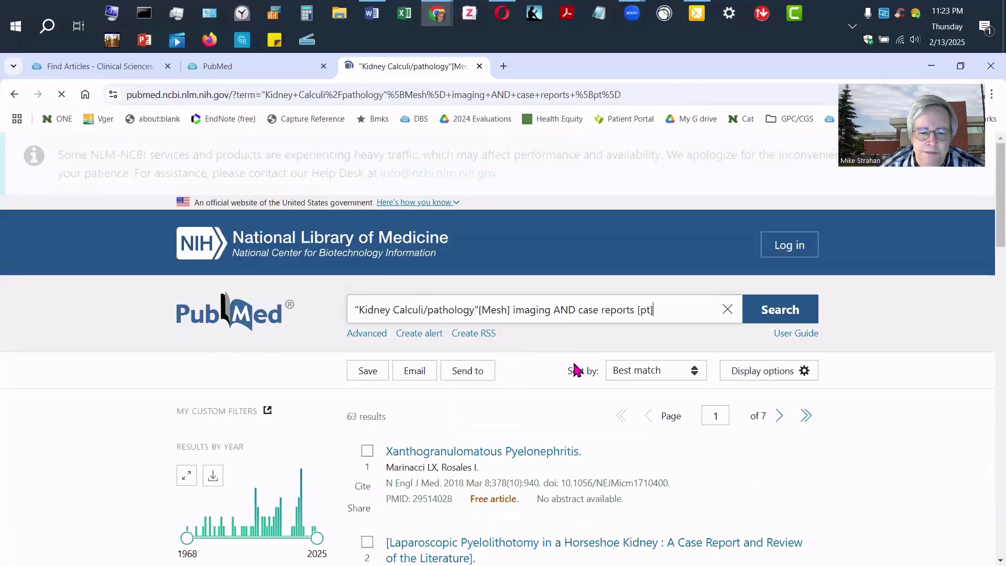
scroll(532, 308, down, 2)
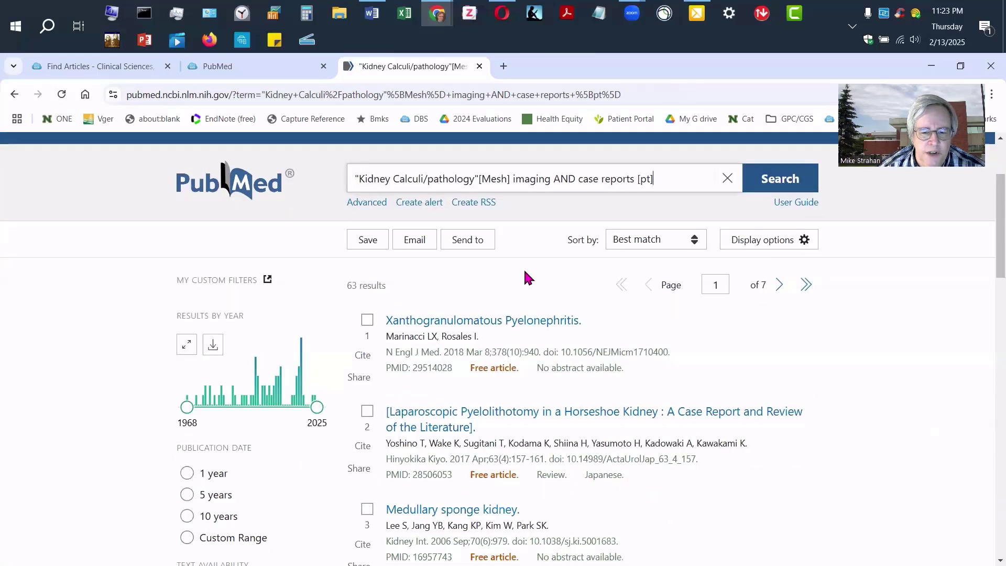
click(642, 241)
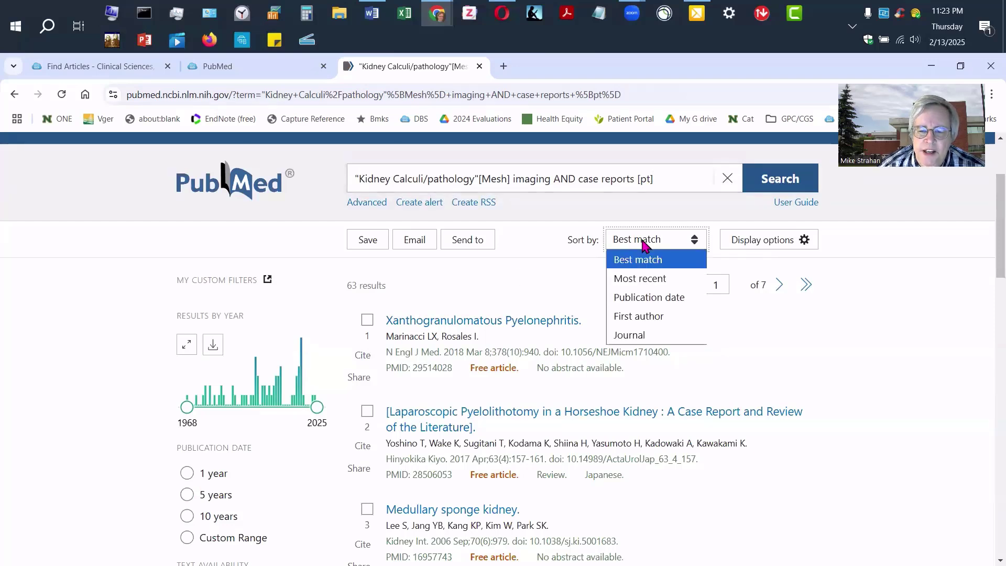
click(650, 299)
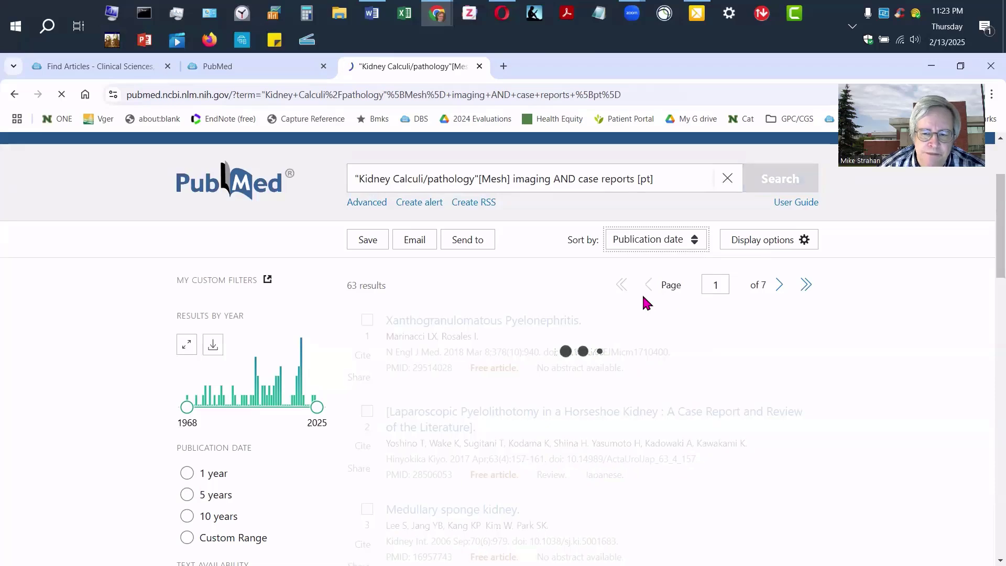
scroll(535, 307, down, 2)
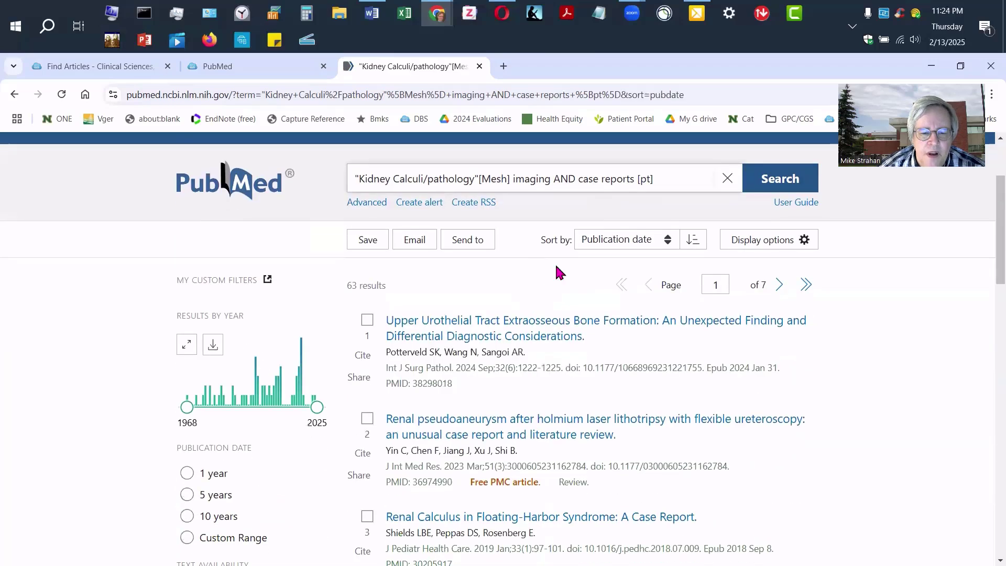
scroll(544, 243, down, 2)
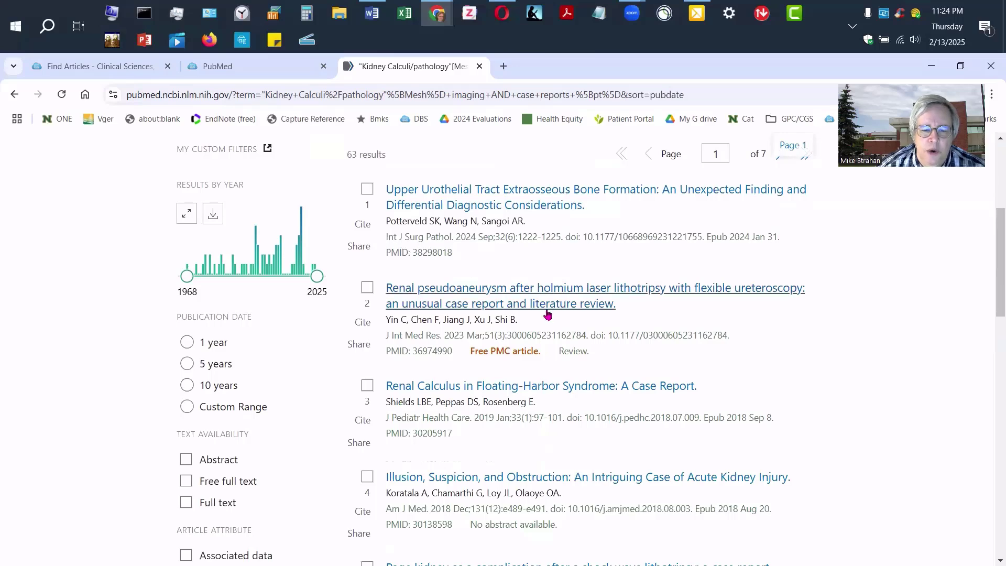
scroll(518, 306, down, 2)
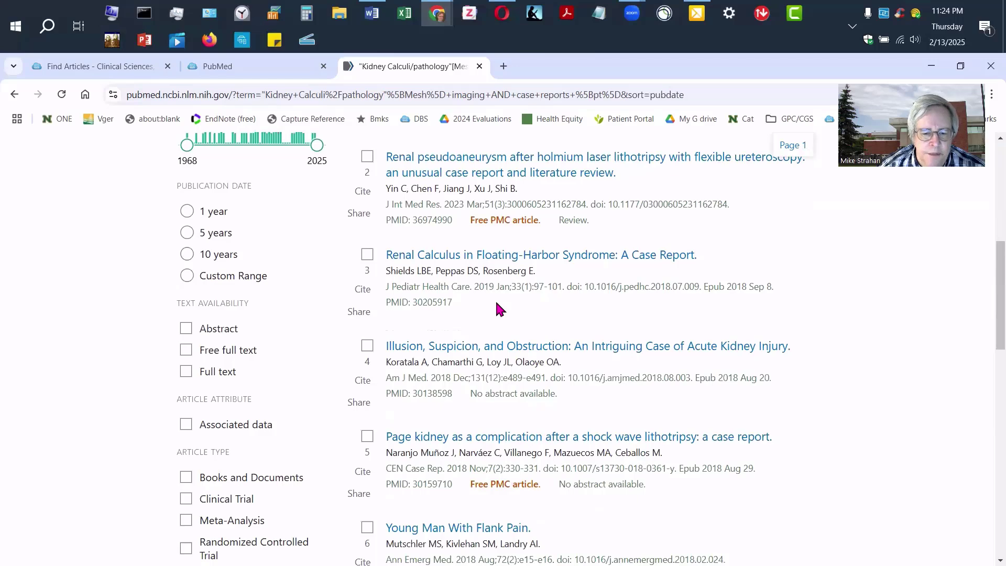
Limit the results to English-language articles on humans using the additional filters.
scroll(496, 303, down, 2)
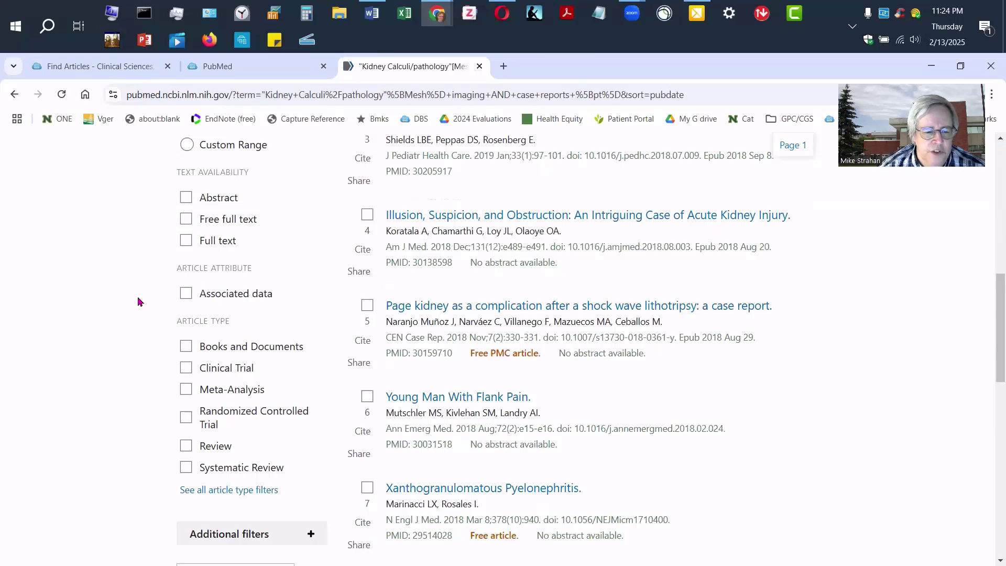
scroll(140, 302, down, 2)
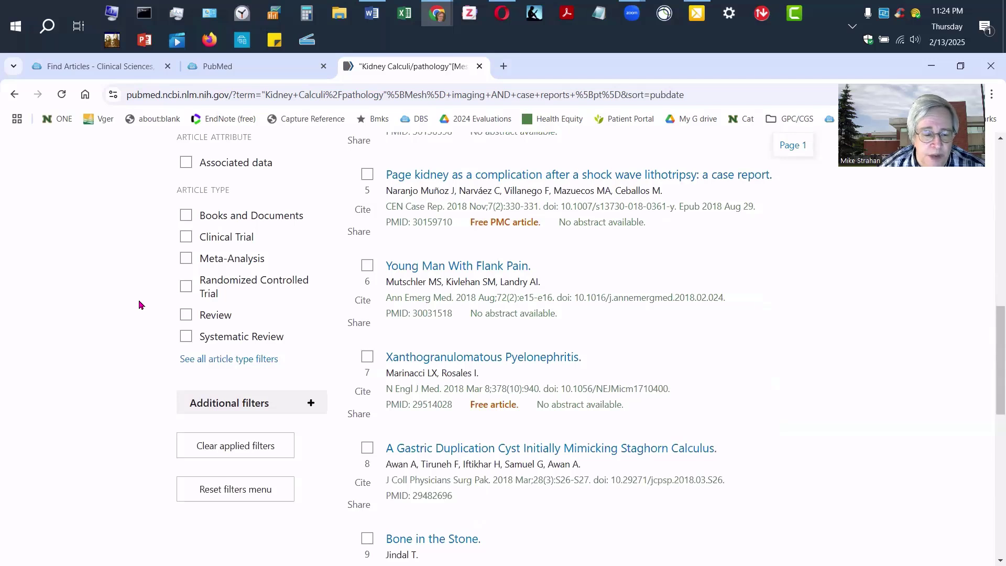
click(254, 404)
scroll(131, 285, down, 2)
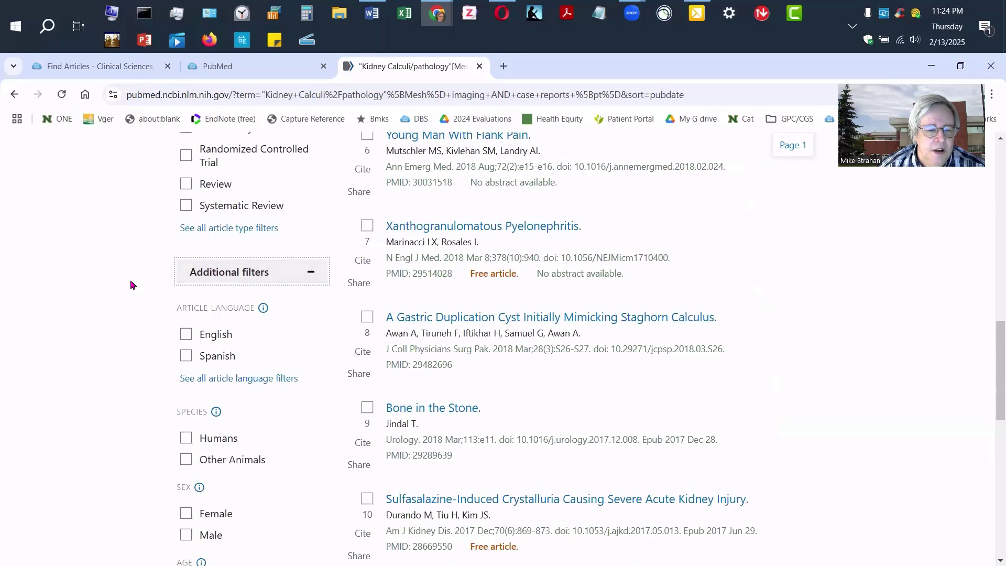
click(186, 336)
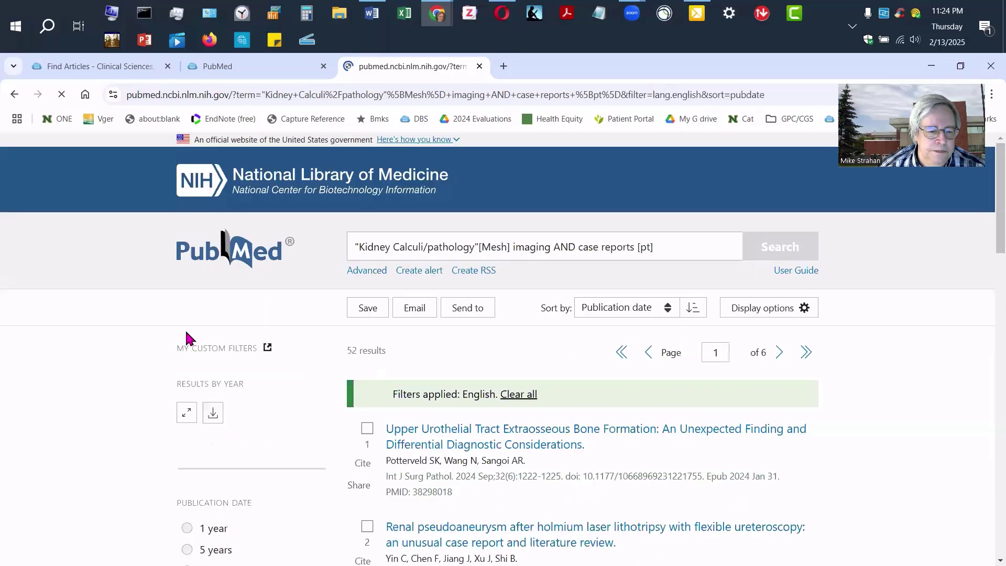
scroll(106, 325, down, 2)
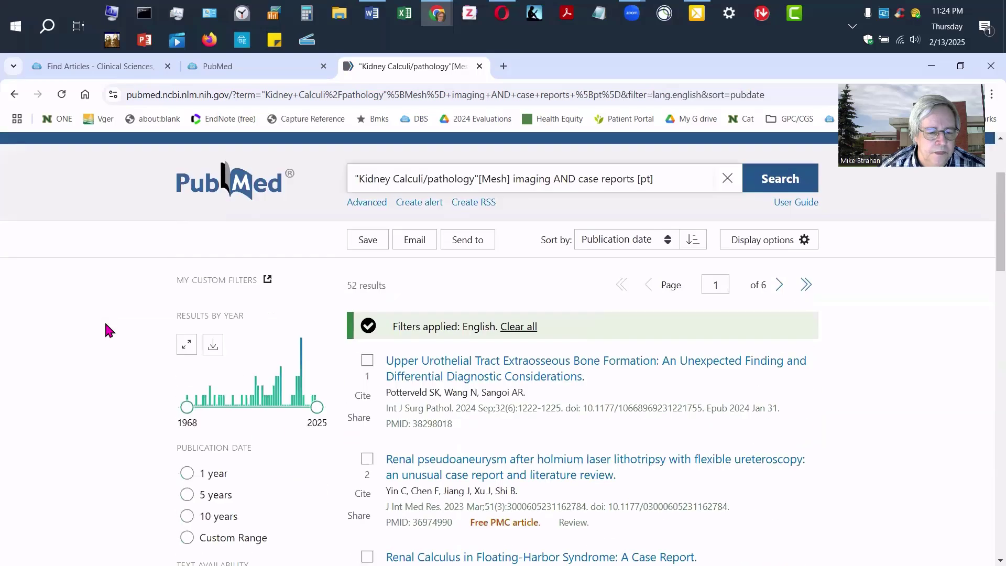
scroll(106, 325, down, 10)
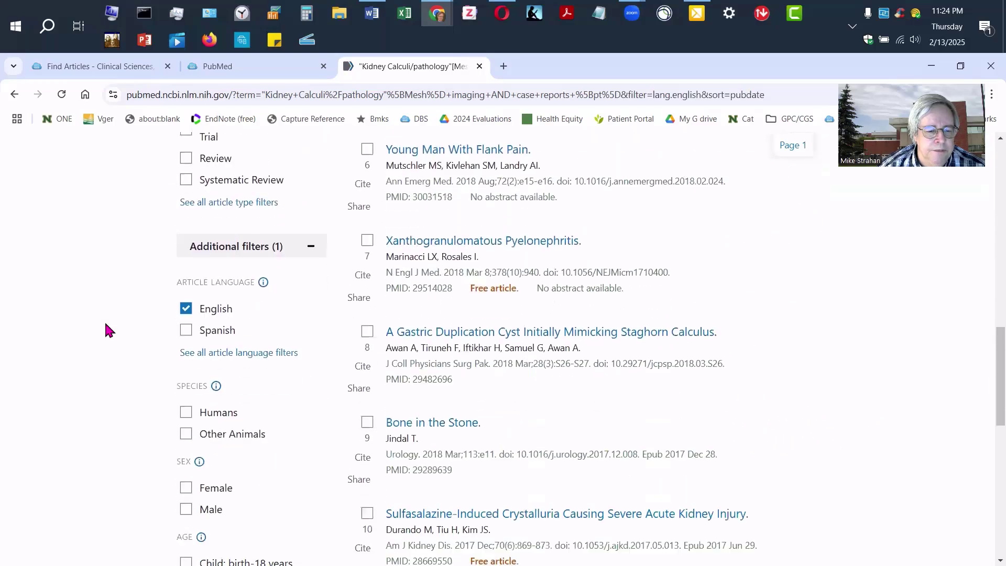
scroll(106, 325, down, 2)
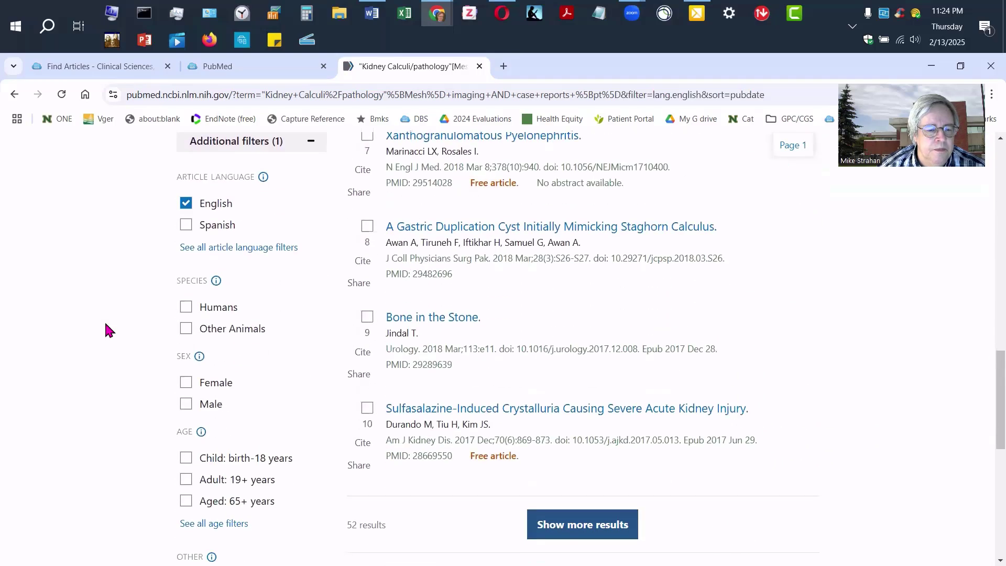
click(186, 308)
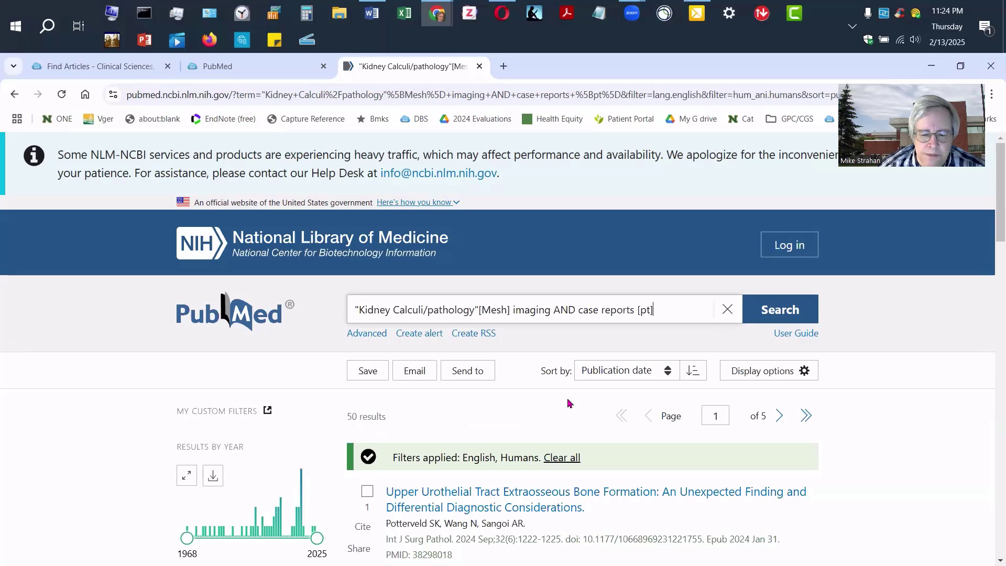
Look through the titles, dates and free-article labels of the case reports on the filtered results page.
scroll(567, 399, down, 2)
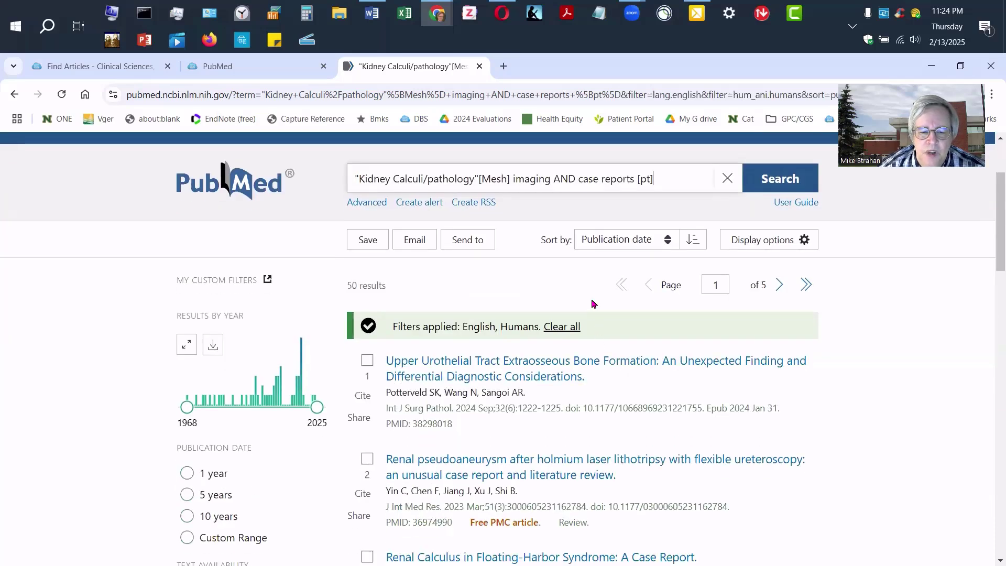
scroll(594, 304, down, 2)
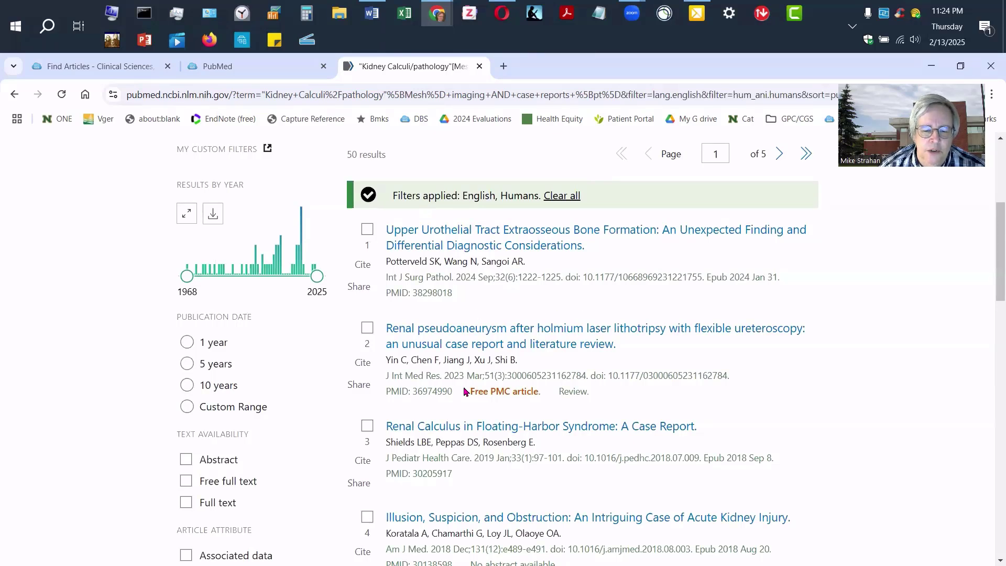
scroll(523, 406, down, 6)
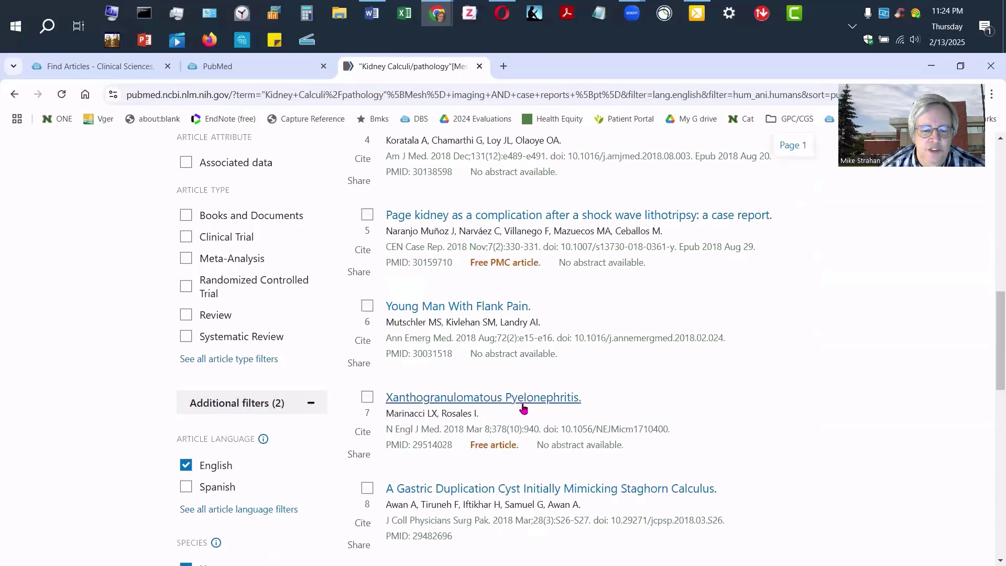
scroll(581, 411, up, 2)
scroll(581, 412, up, 6)
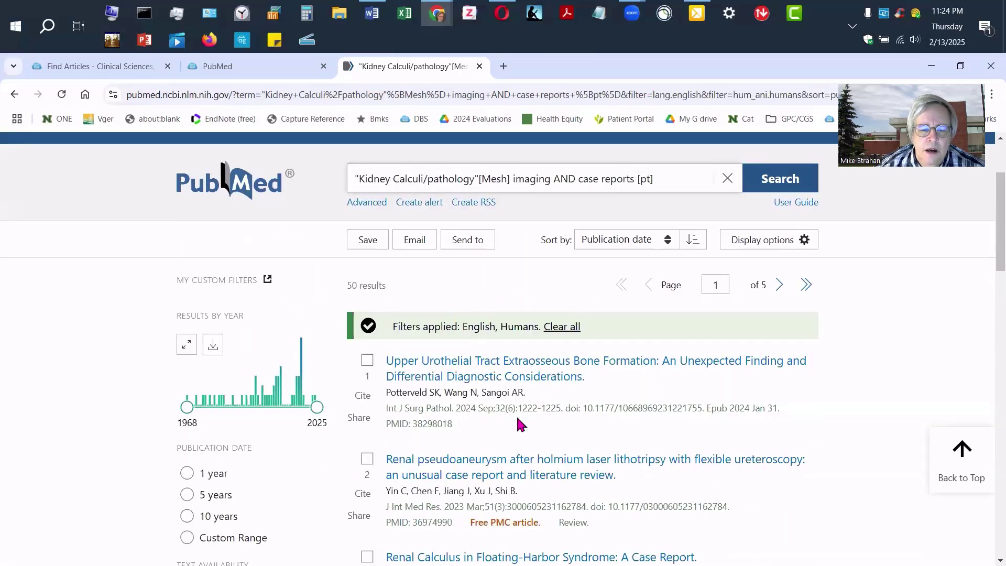
scroll(529, 404, down, 2)
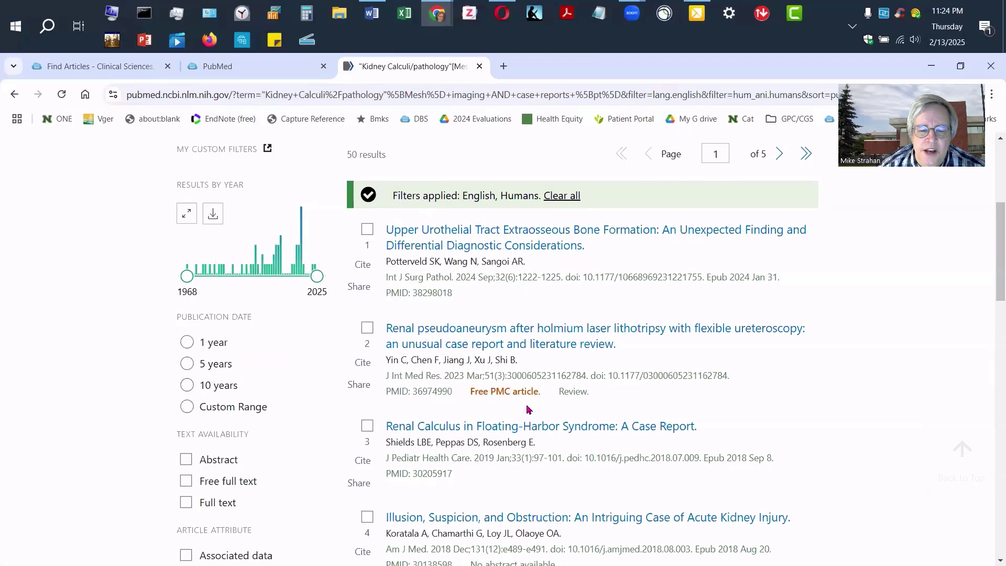
scroll(527, 401, up, 2)
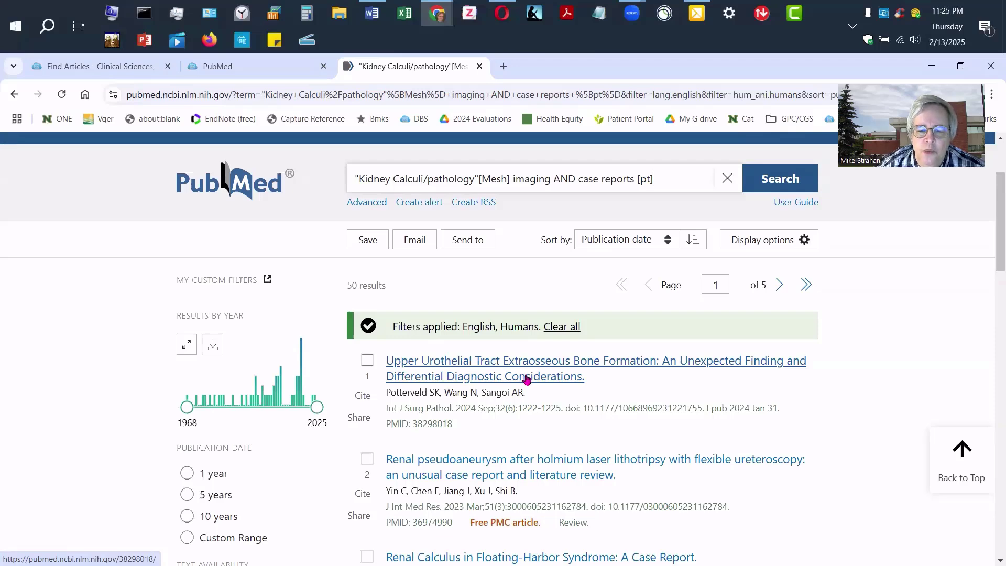
Open the article "Upper Urothelial Tract Extraosseous Bone Formation" and review its abstract, similar articles, publication types and MeSH terms.
click(527, 377)
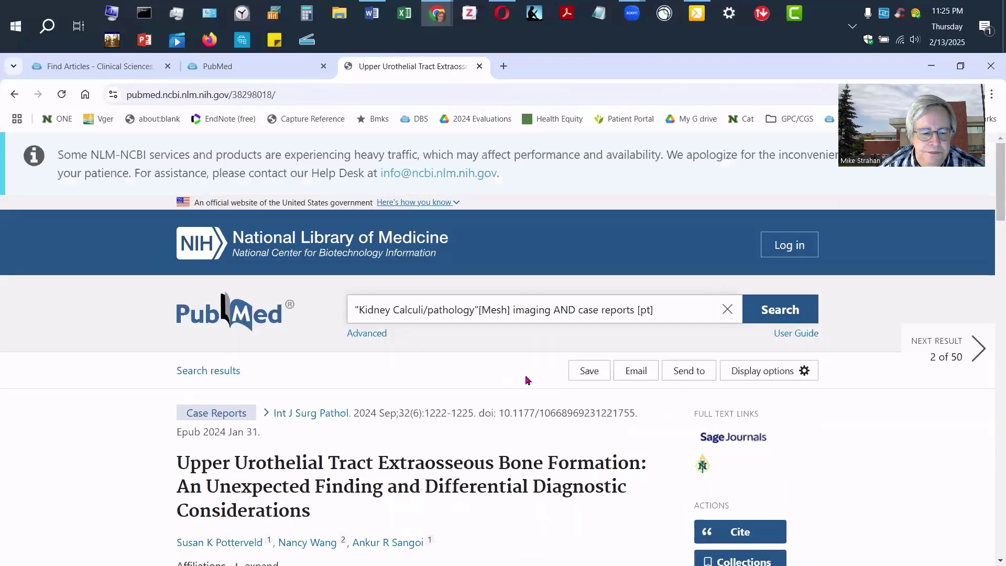
scroll(525, 375, down, 2)
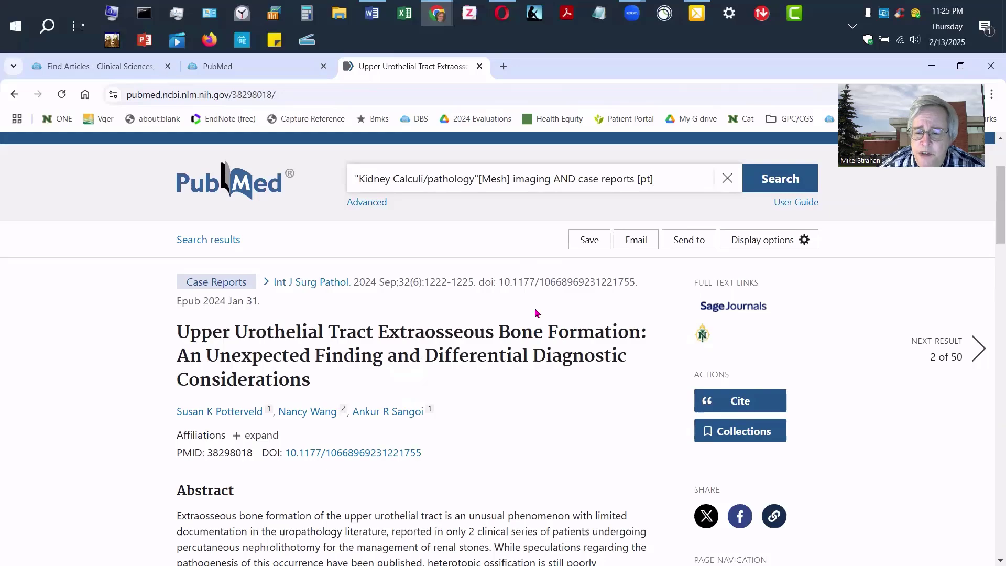
scroll(445, 370, down, 5)
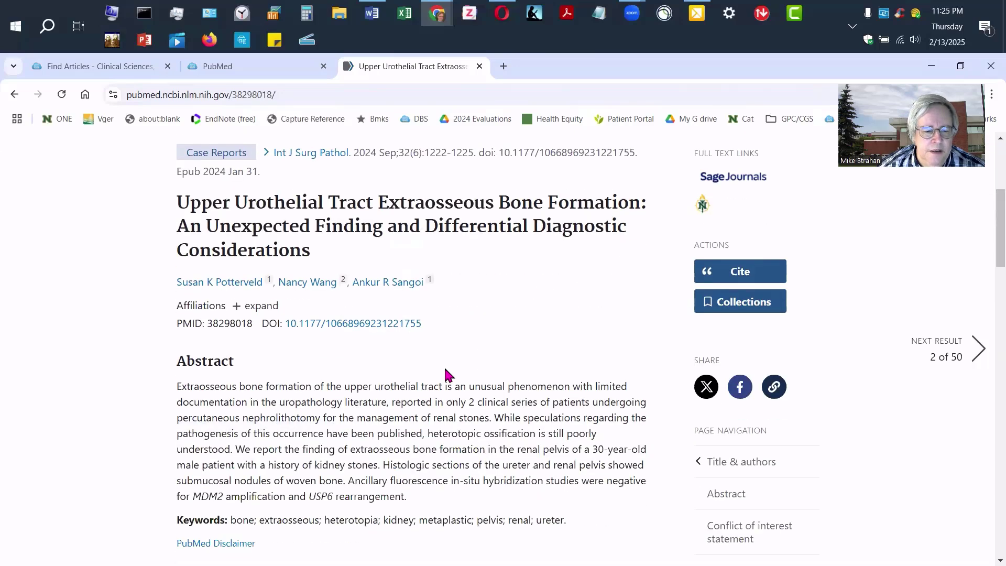
scroll(438, 349, down, 5)
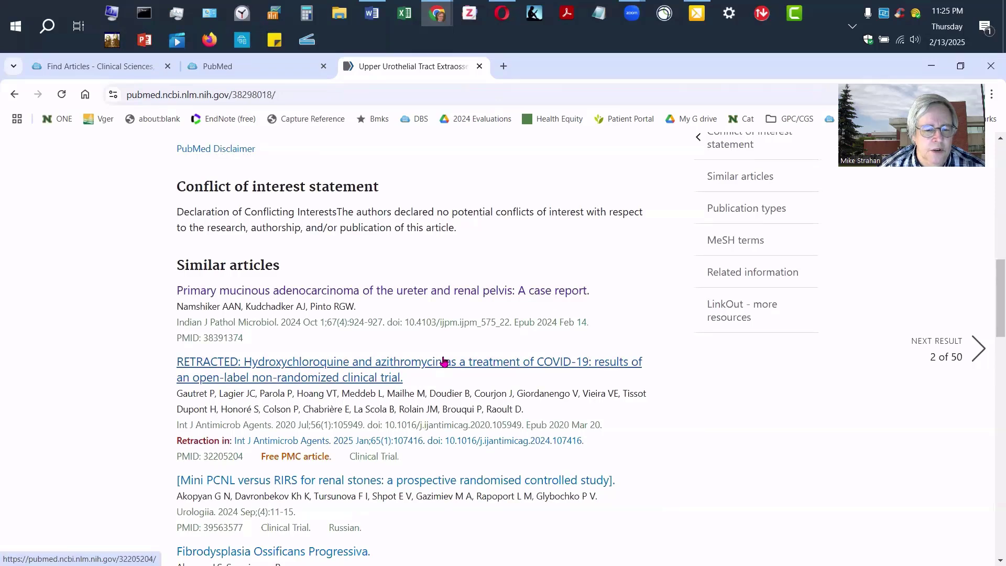
scroll(445, 361, down, 10)
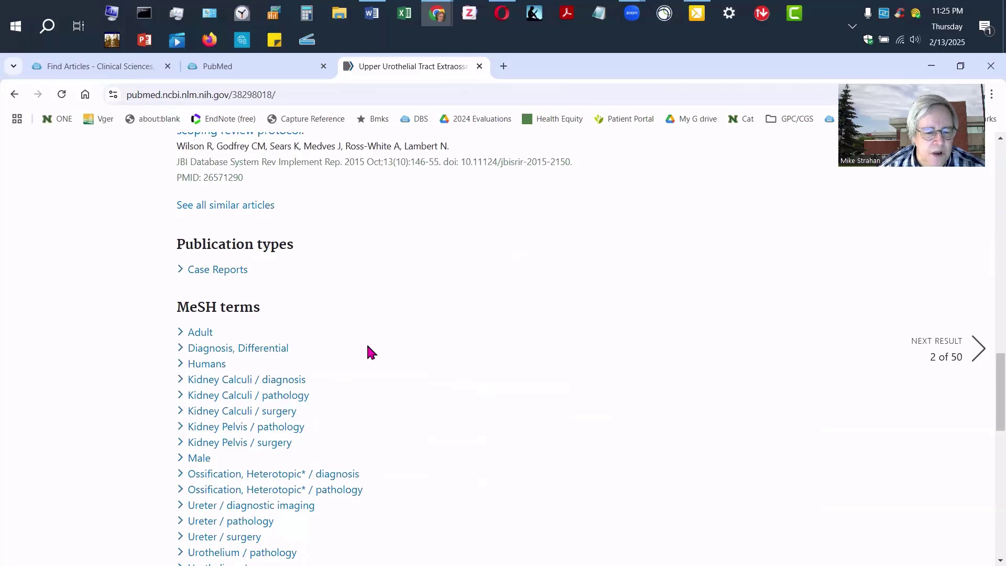
scroll(382, 279, down, 3)
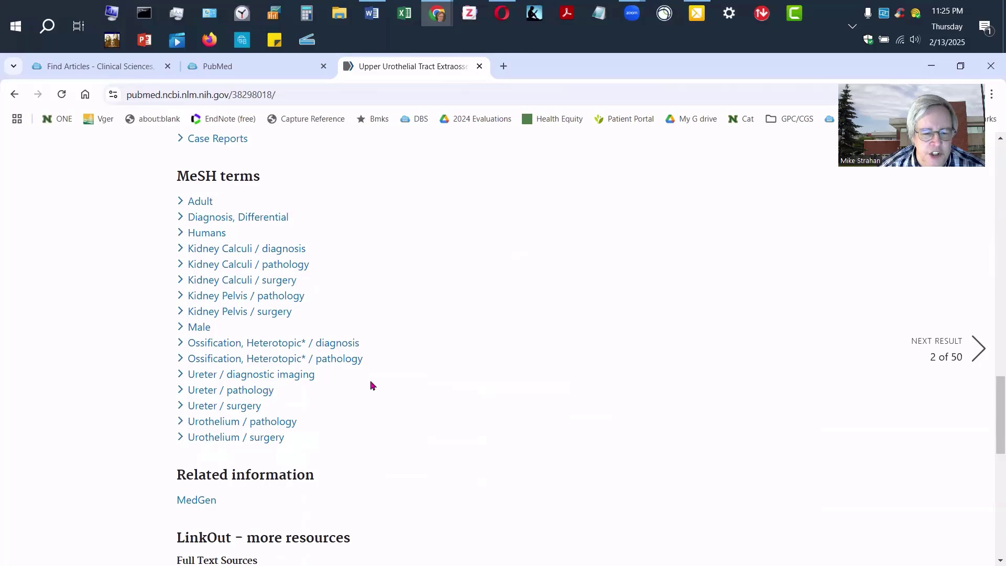
scroll(706, 362, up, 15)
scroll(645, 364, up, 7)
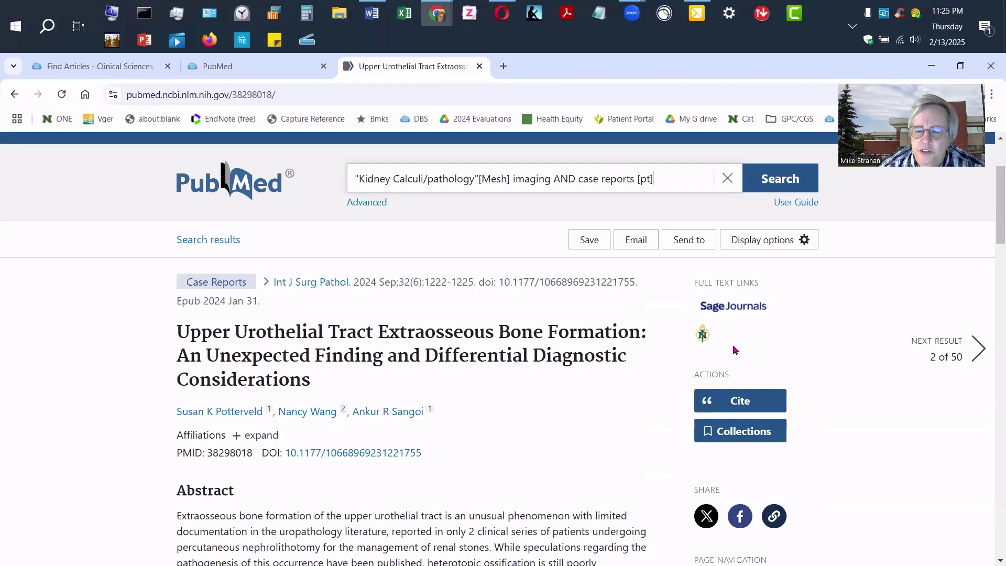
Follow the university library's full-text link for the article to SAGE Journals Premier 2023 and accept the non-essential cookies.
click(702, 336)
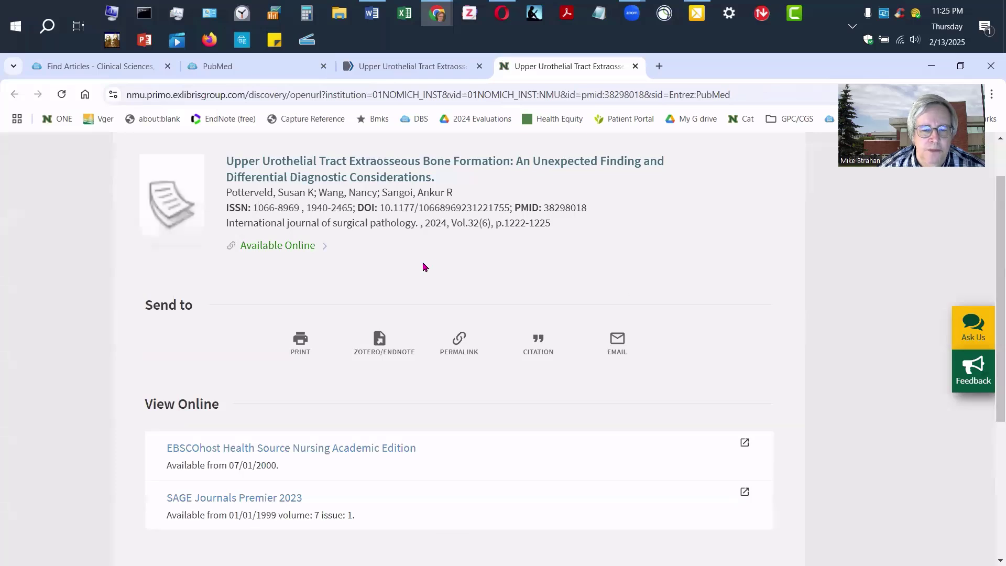
scroll(408, 271, down, 2)
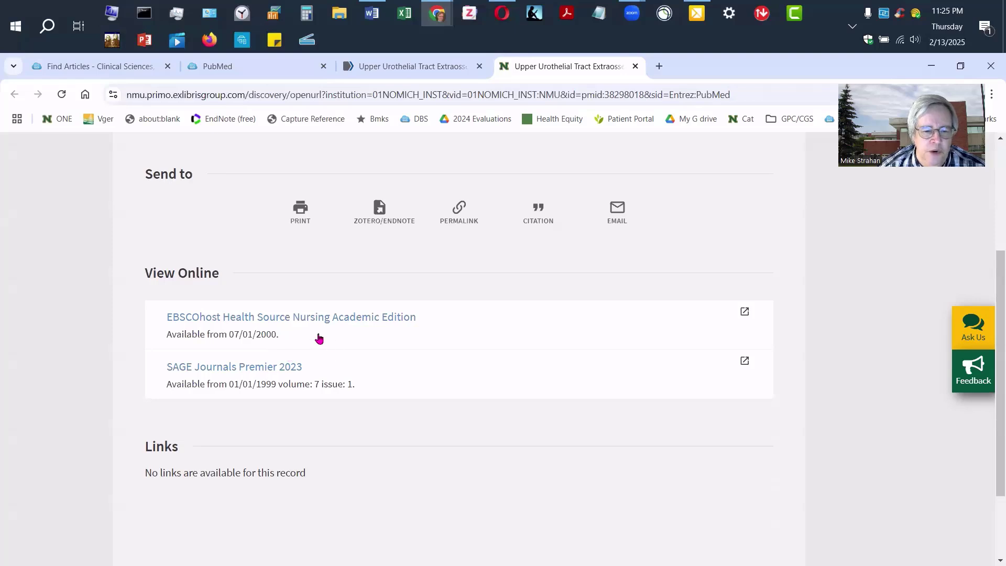
click(260, 370)
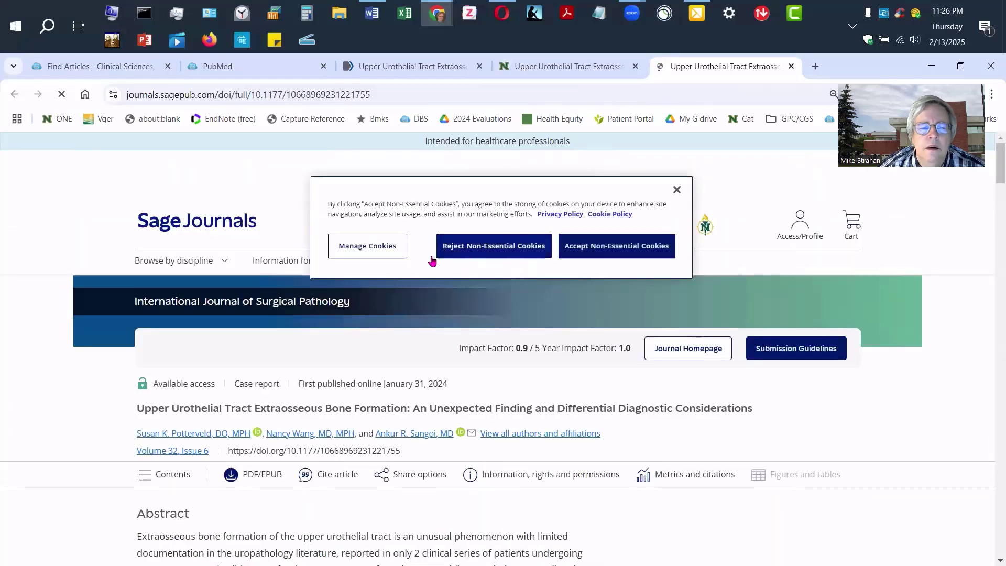
click(590, 254)
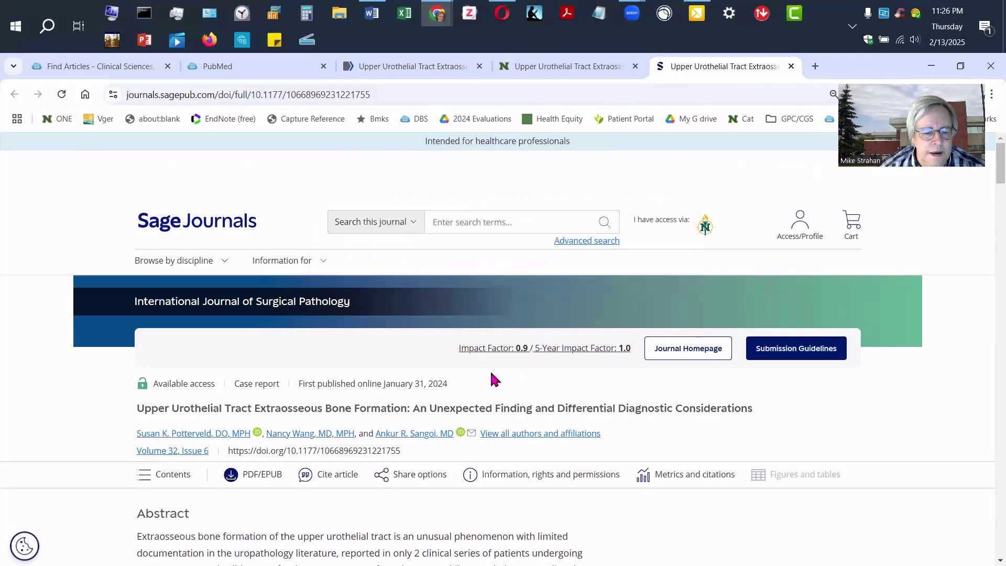
Open the PDF/EPUB version of the article on Sage Journals and download it as a PDF.
scroll(494, 378, down, 3)
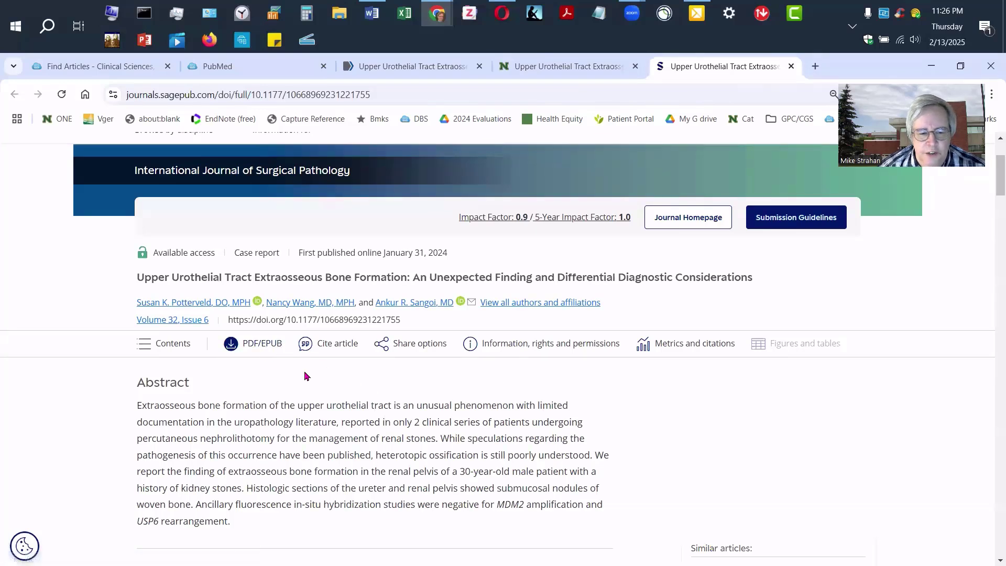
click(262, 347)
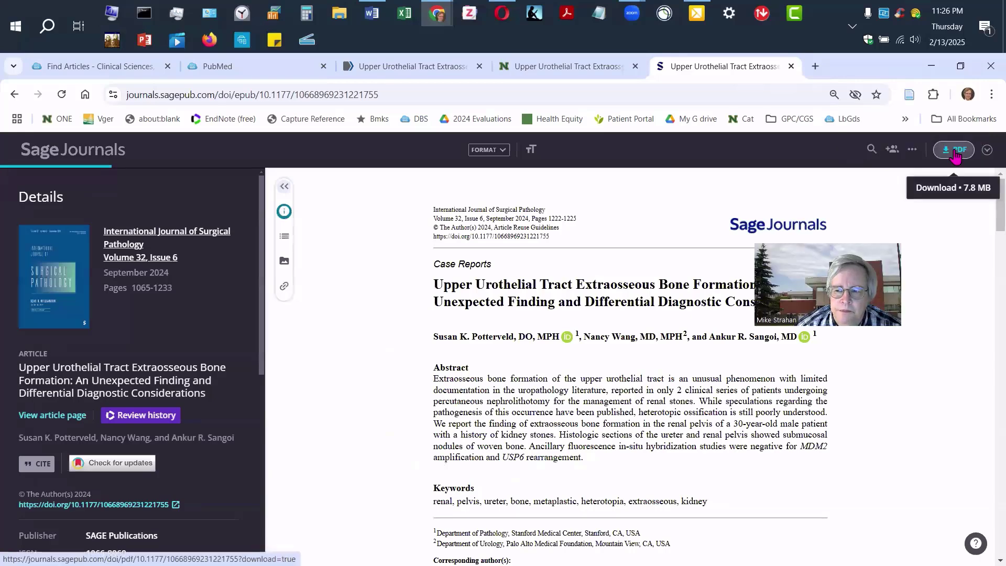
click(951, 157)
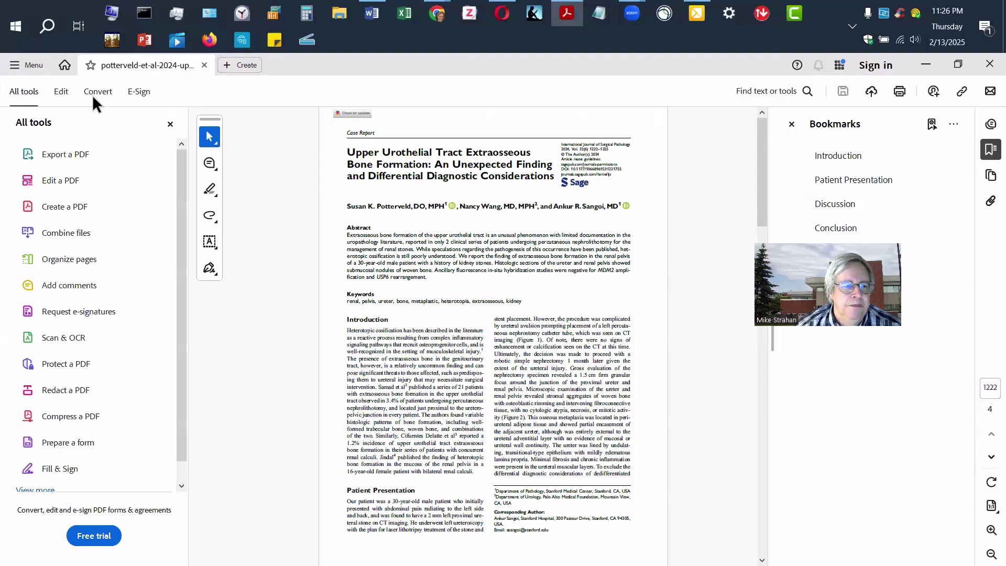
Start saving a copy of the article PDF to the RAD folder on the Desktop.
click(15, 68)
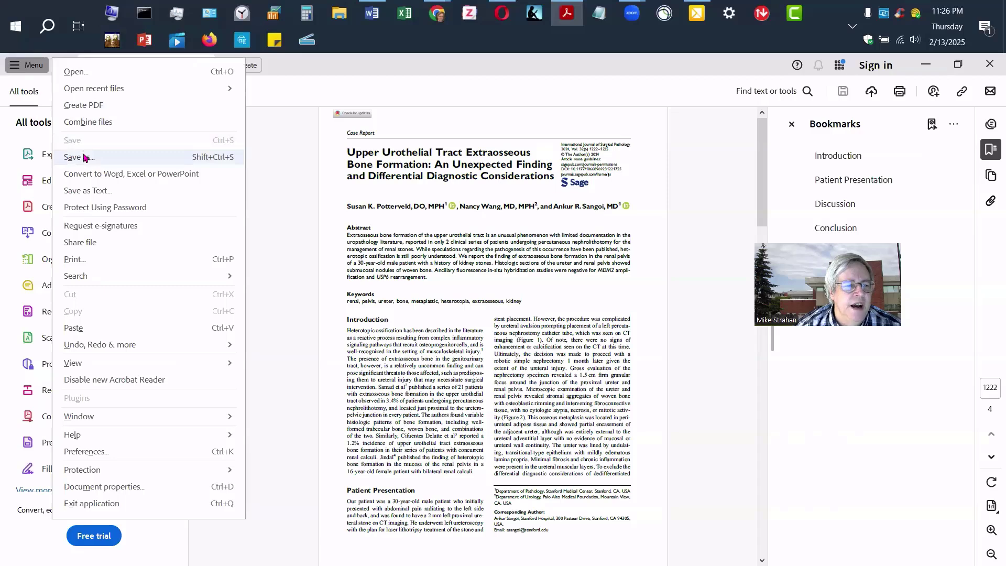
click(85, 156)
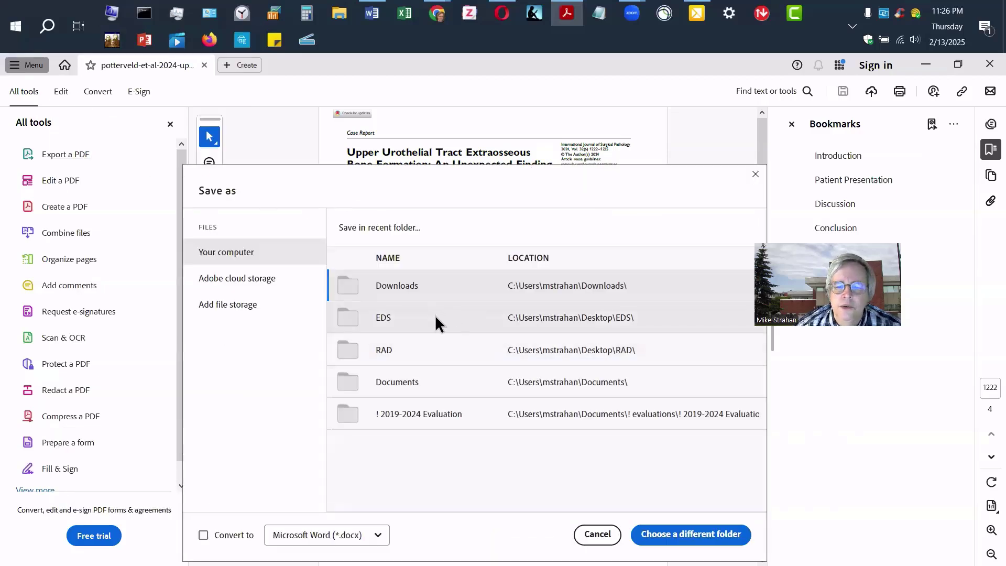
click(430, 350)
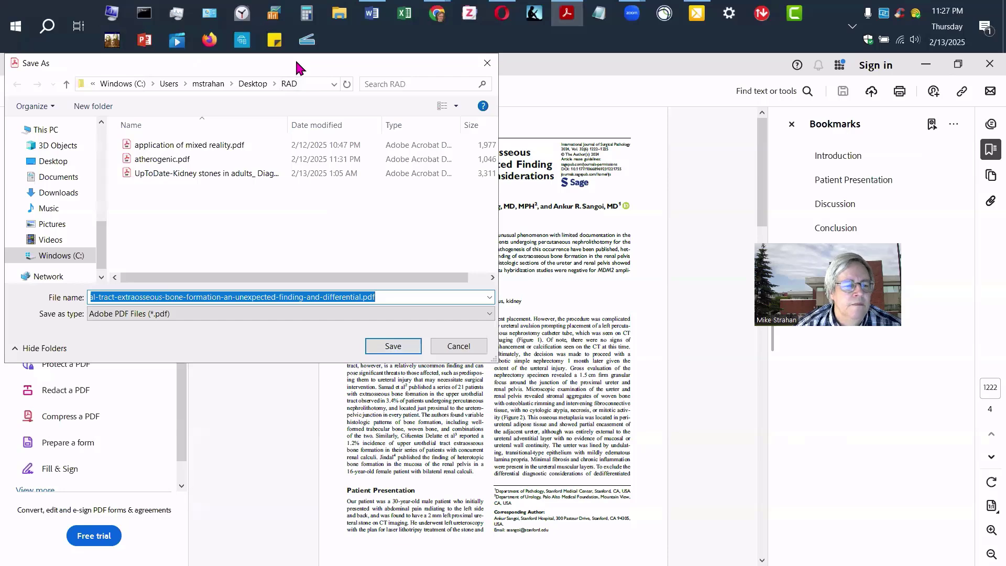
drag(296, 65, 490, 202)
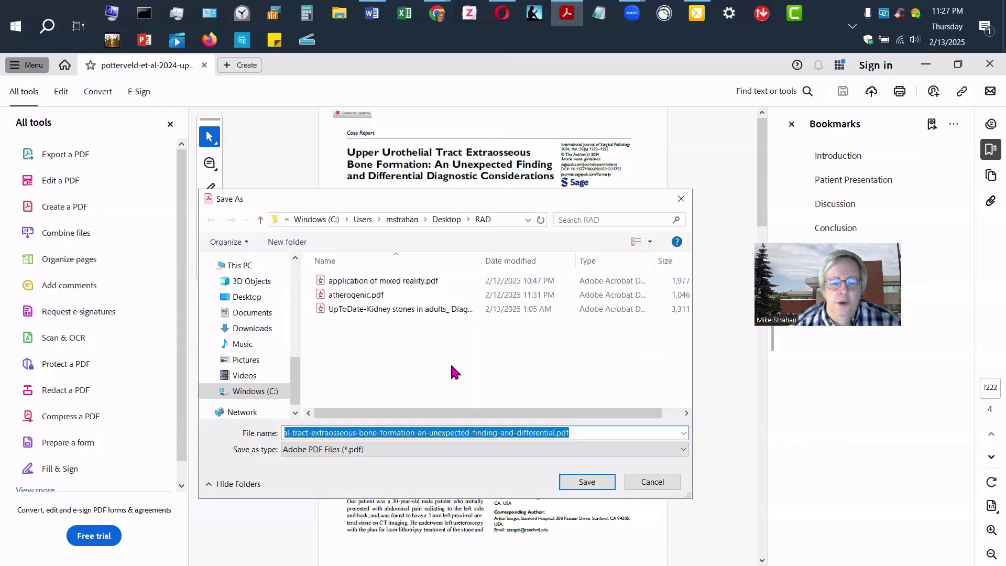
Shorten the PDF's file name by removing everything after "2024-upper-urothelial" and save the copy in the RAD folder.
key(Home)
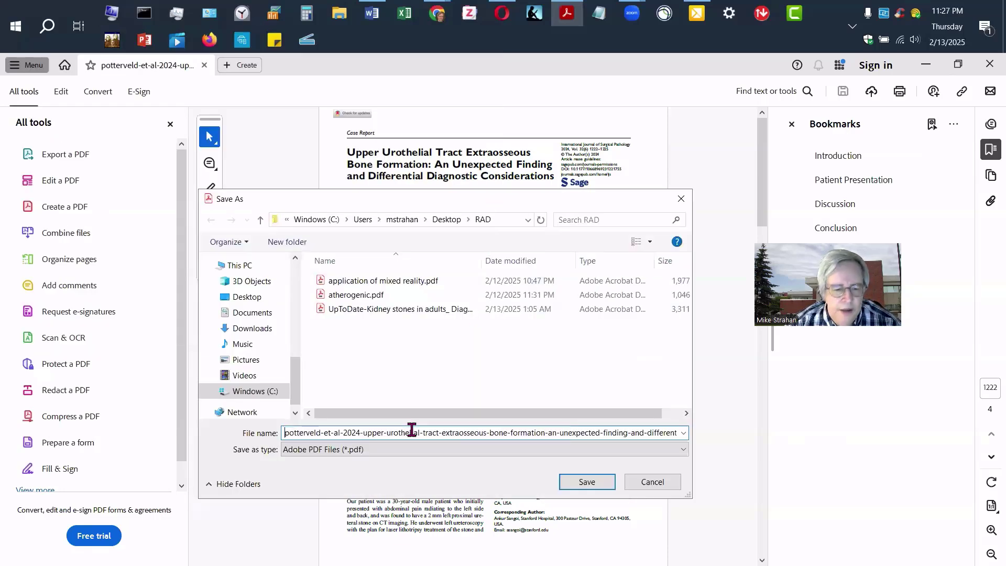
key(Right)
key(Right)
key(Right)
key(Right)
key(Right)
key(Right)
key(Right)
key(Right)
key(Right)
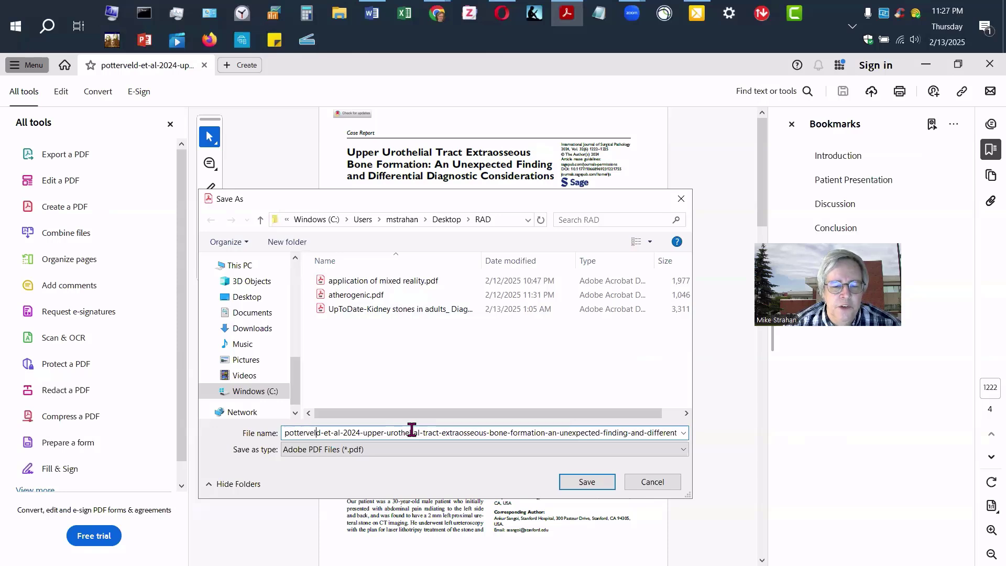
key(Right)
key(Right)
key(Right)
key(Right)
key(Right)
key(Right)
key(Right)
key(Right)
key(Right)
key(Right)
key(Right)
key(Right)
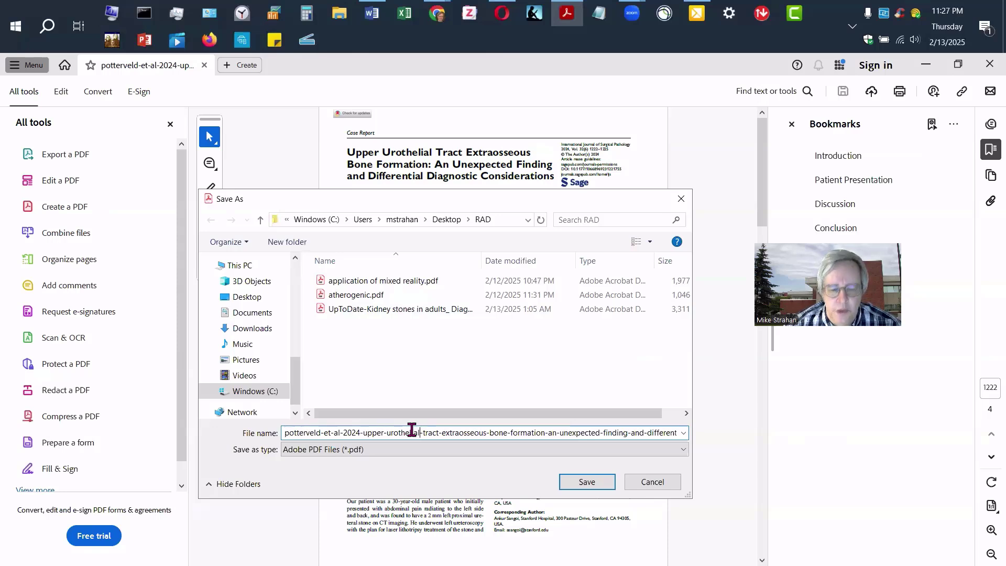
key(shift+End)
key(Delete)
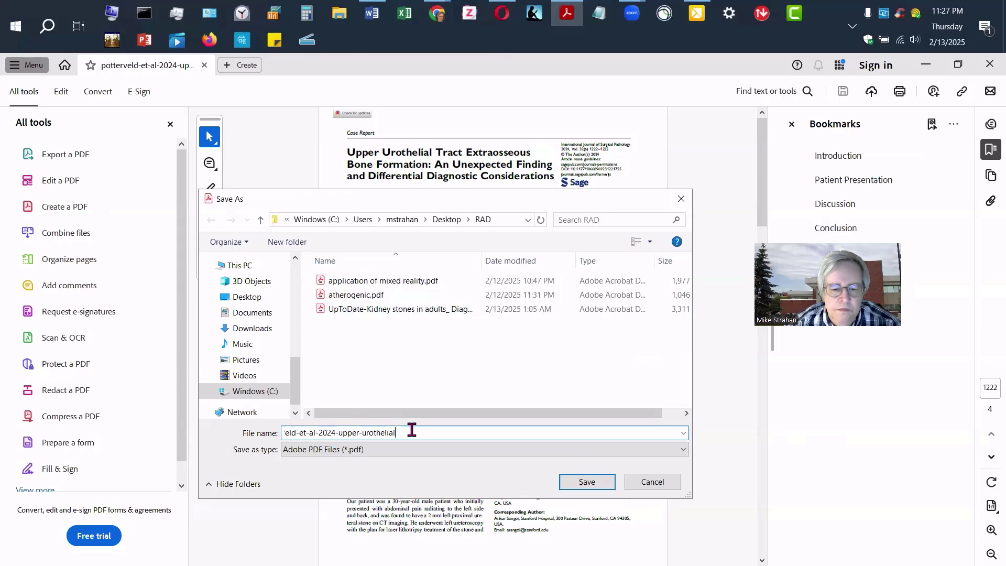
click(586, 481)
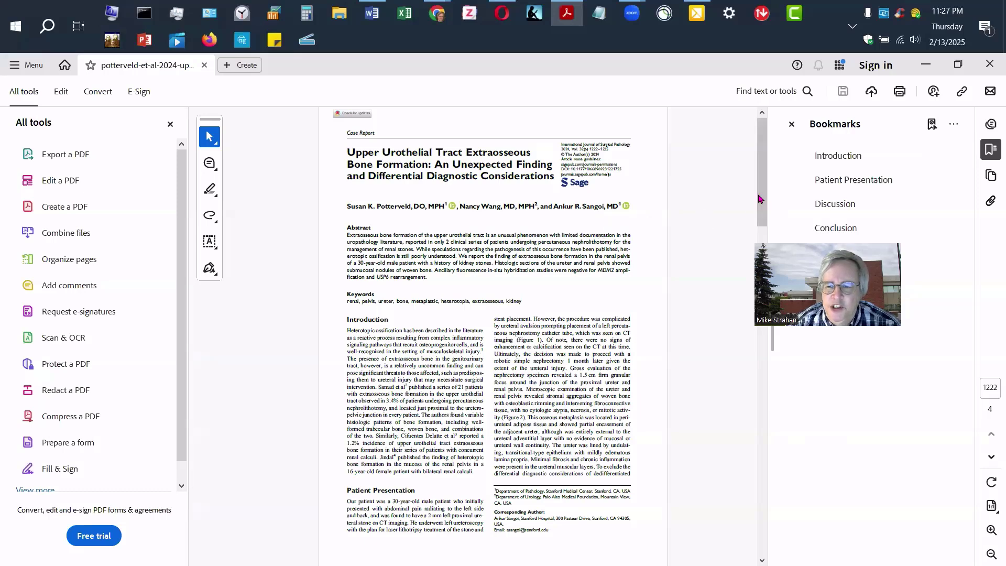
Look through the article PDF, including the CT images, histology figure, conclusion and references, and return to its first page.
drag(759, 200, 722, 314)
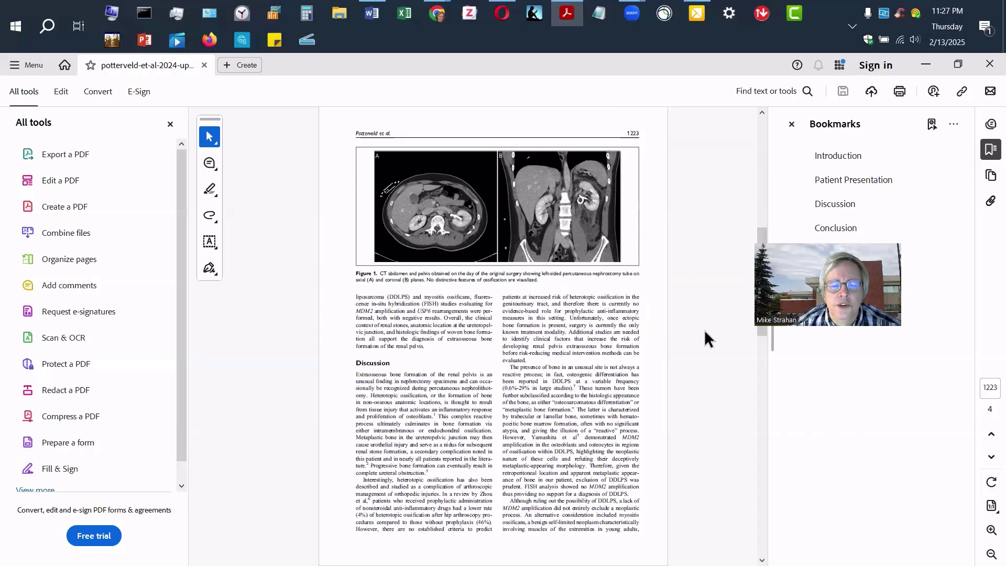
scroll(647, 327, down, 3)
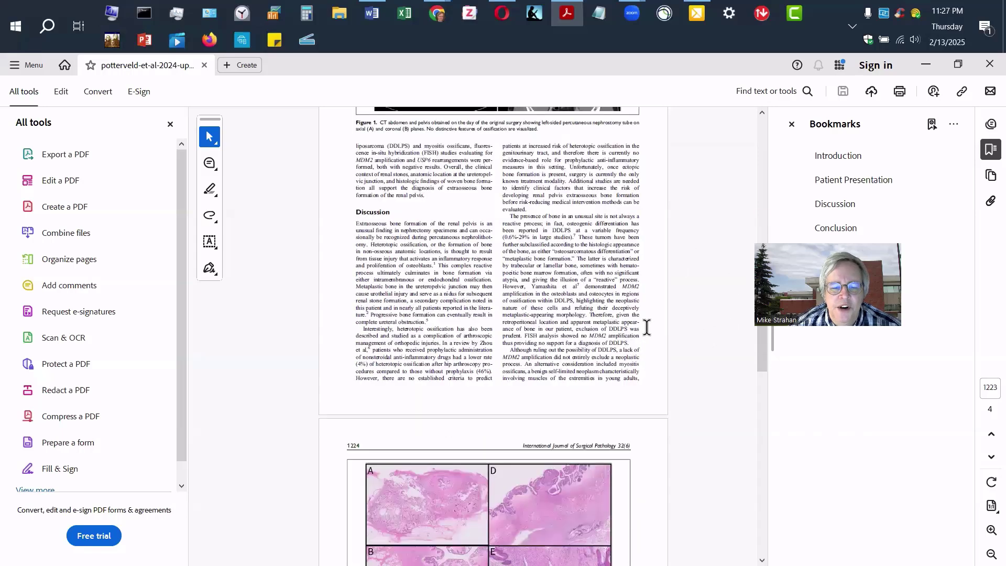
scroll(647, 327, down, 3)
scroll(646, 326, down, 3)
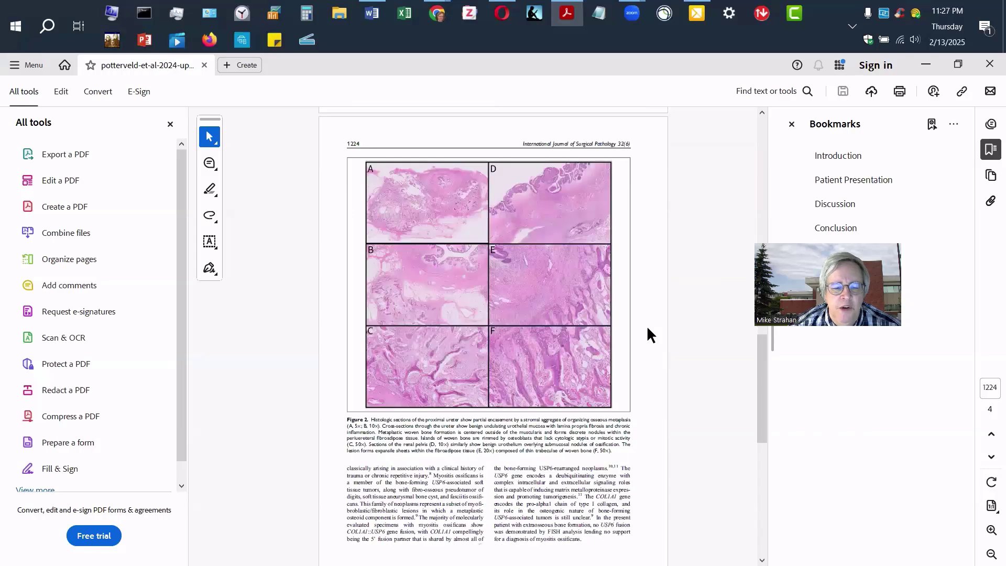
scroll(646, 325, down, 6)
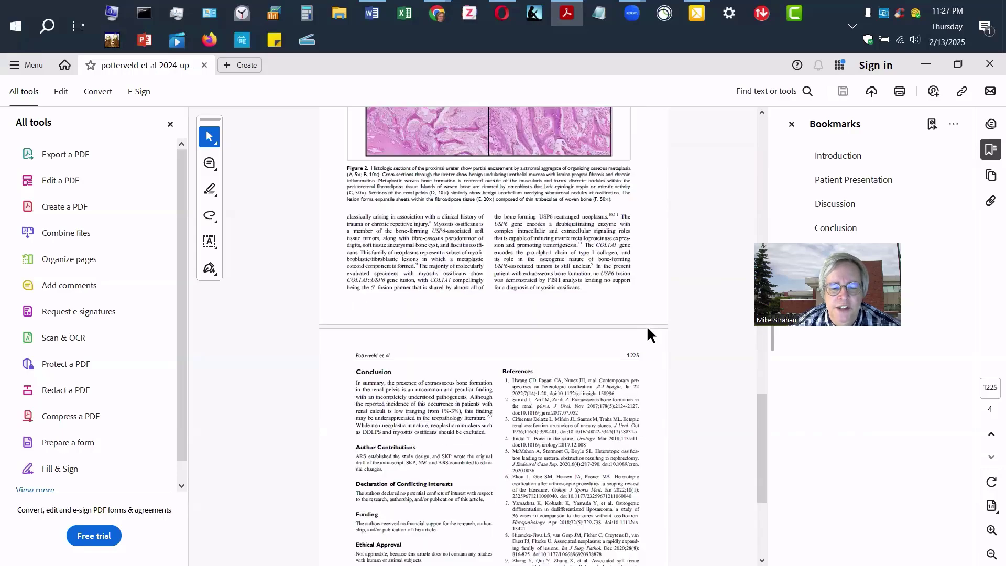
scroll(646, 331, down, 3)
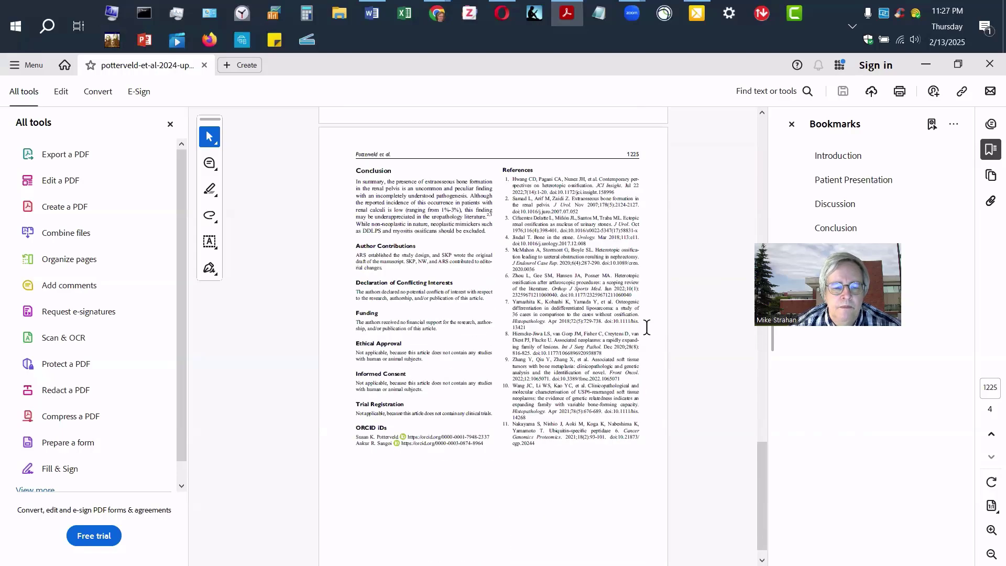
scroll(646, 326, up, 15)
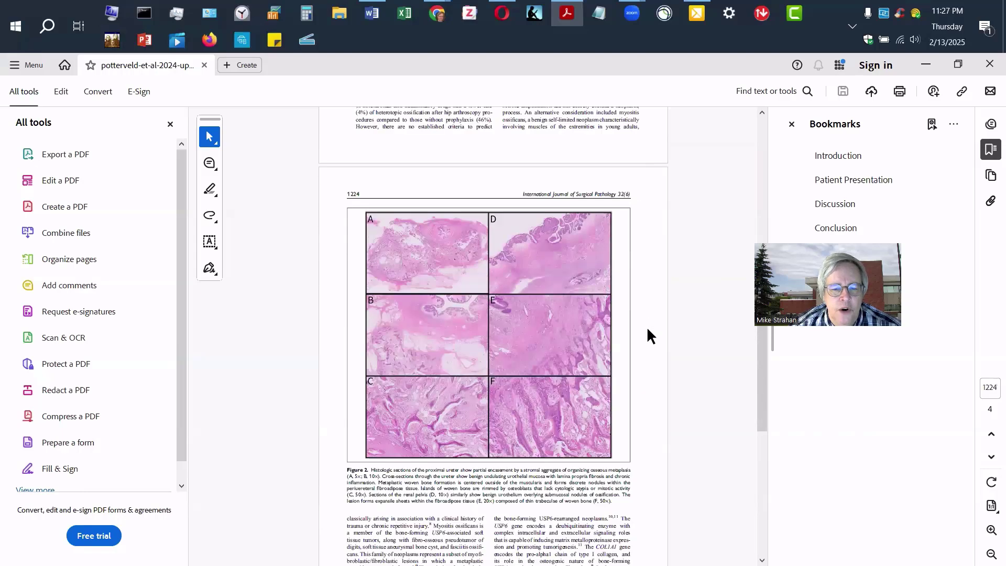
scroll(647, 326, up, 12)
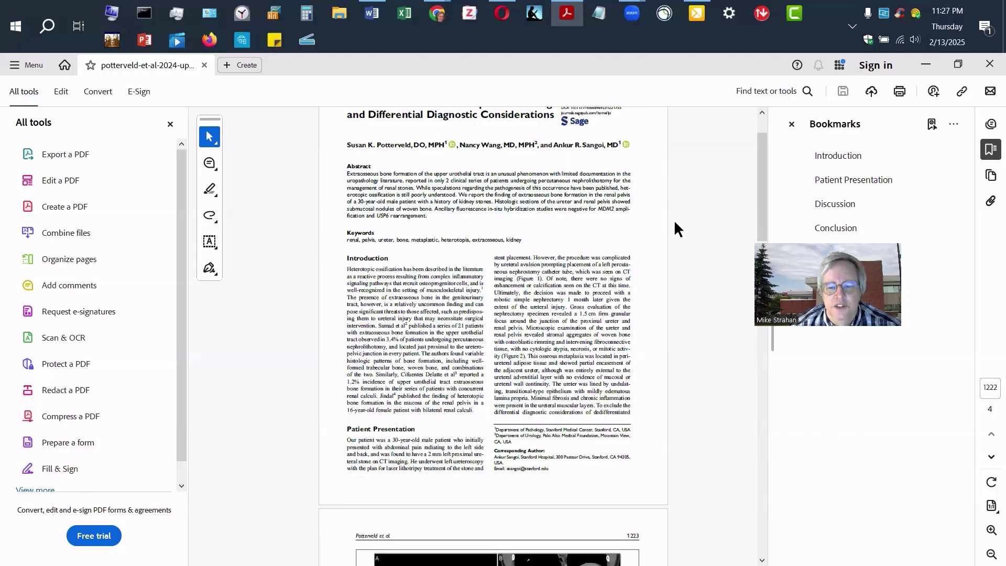
scroll(675, 229, up, 1)
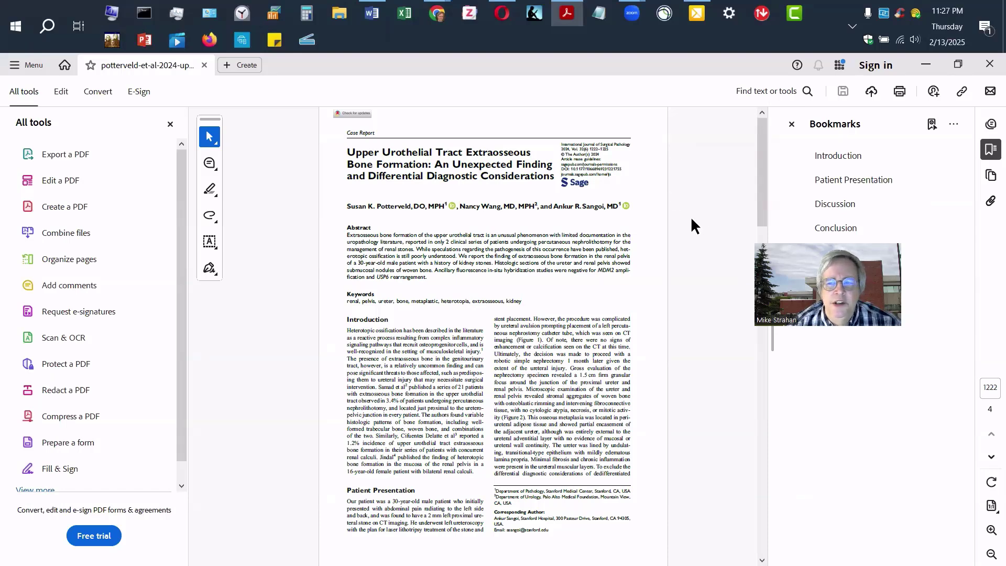
Switch to Chrome, return to the article's PubMed record and display its citation in APA format.
key(alt+Tab)
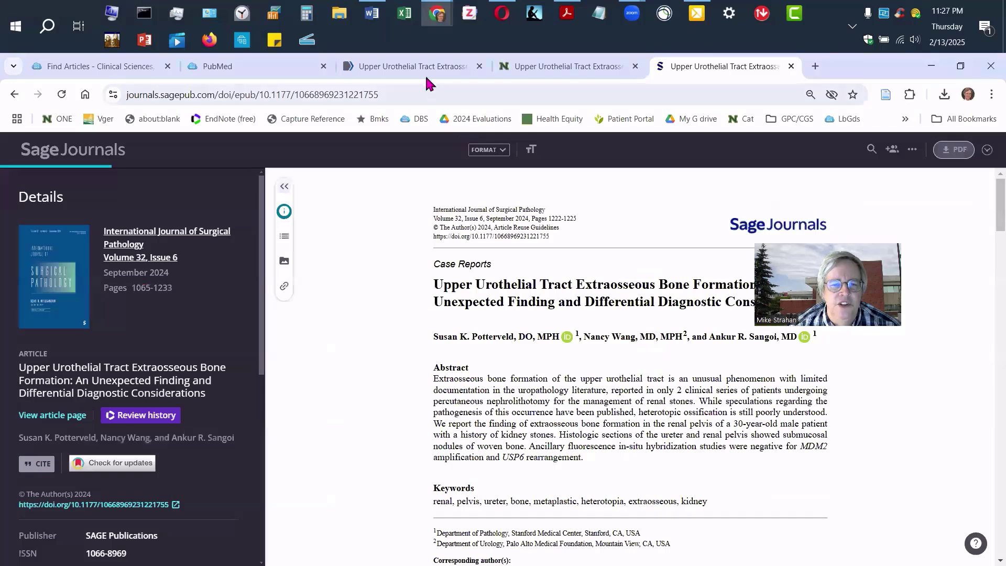
click(414, 67)
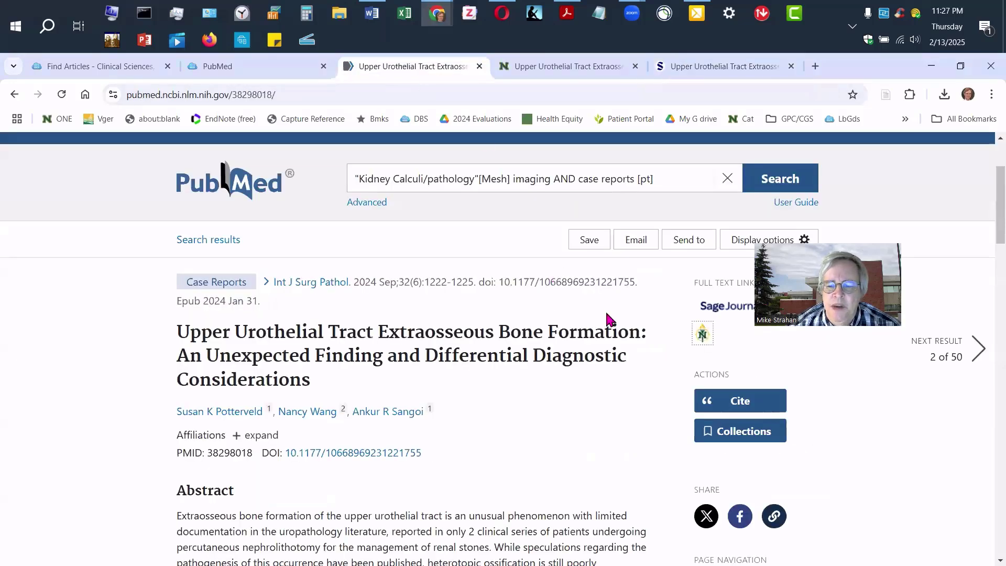
click(742, 402)
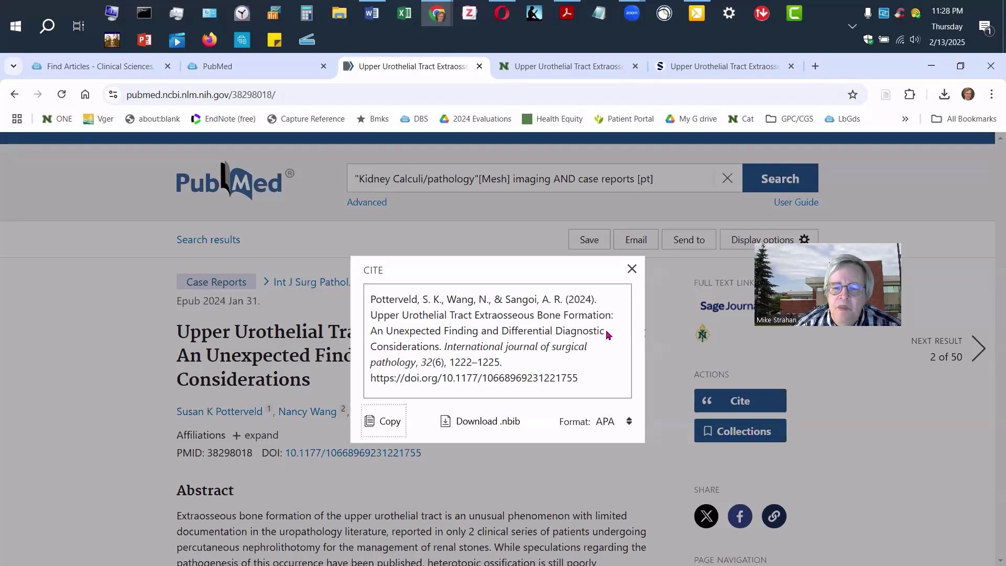
Return to the Clinical Sciences "Find Articles" library guide and review the librarian's contact details and the key databases list.
click(82, 66)
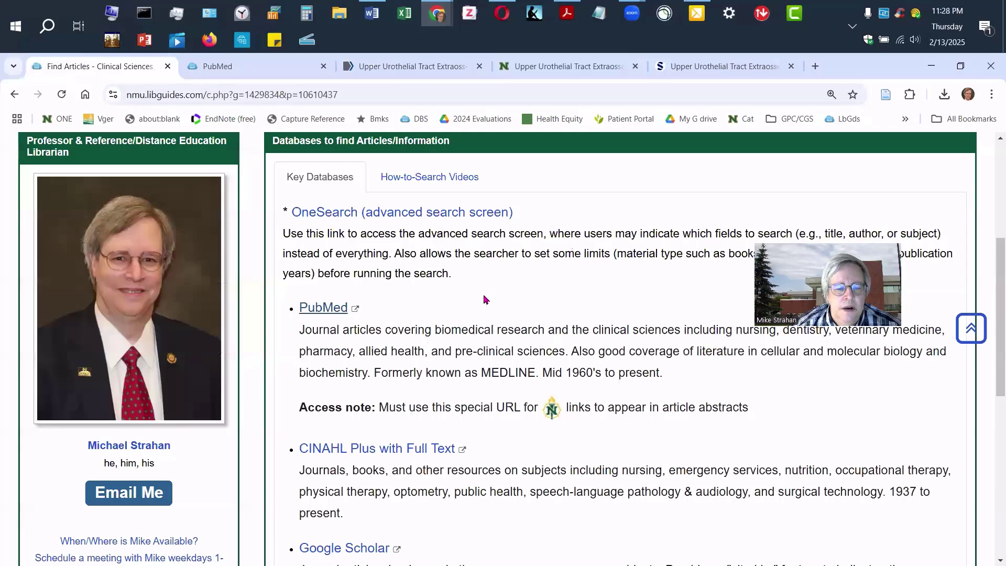
scroll(484, 299, up, 2)
scroll(485, 321, down, 6)
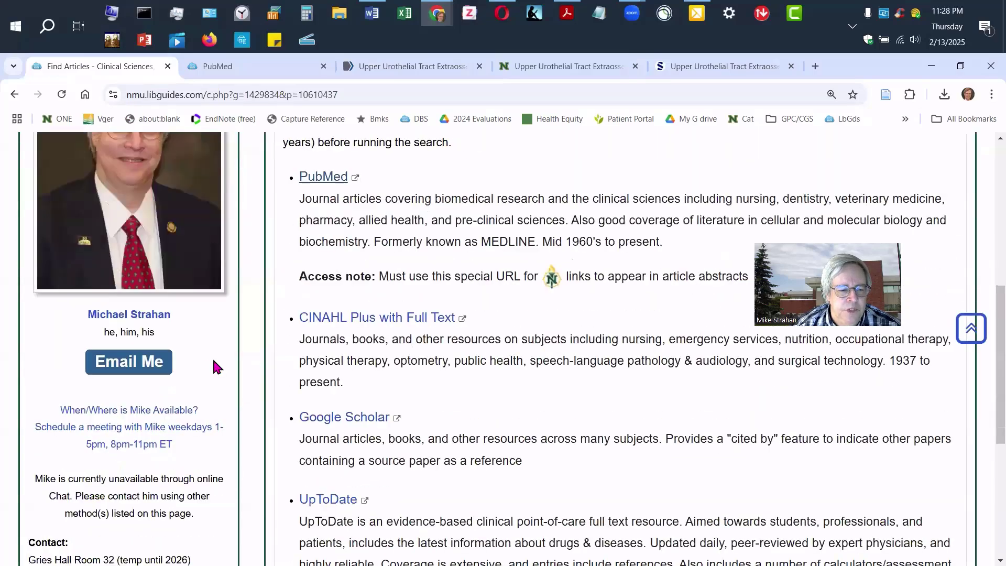
scroll(294, 352, down, 2)
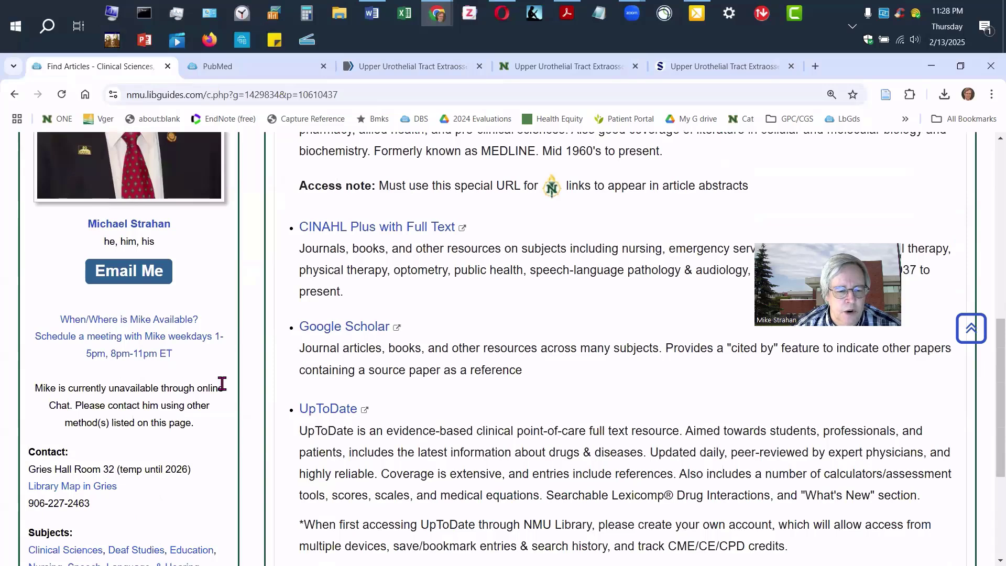
scroll(151, 367, down, 1)
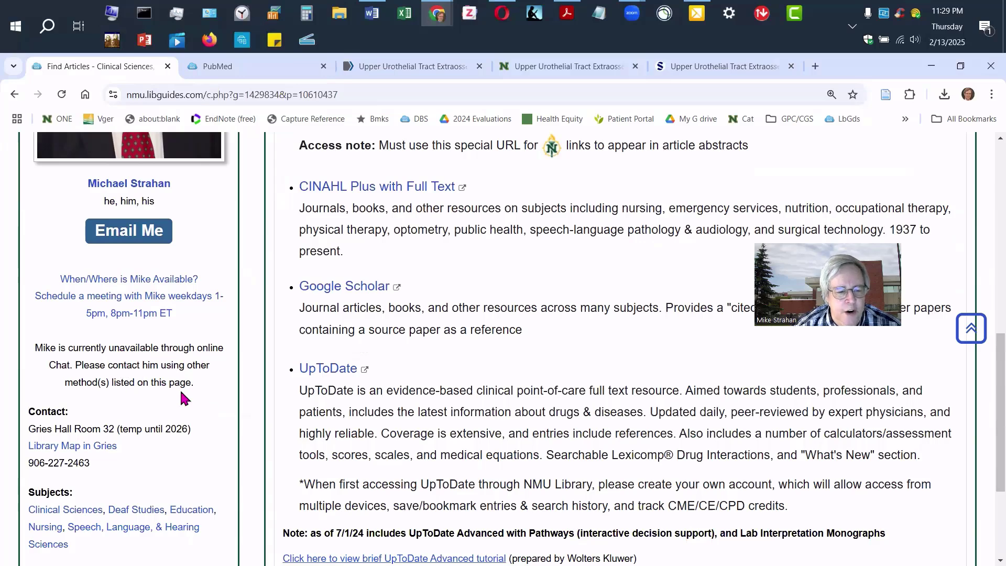
scroll(419, 367, up, 2)
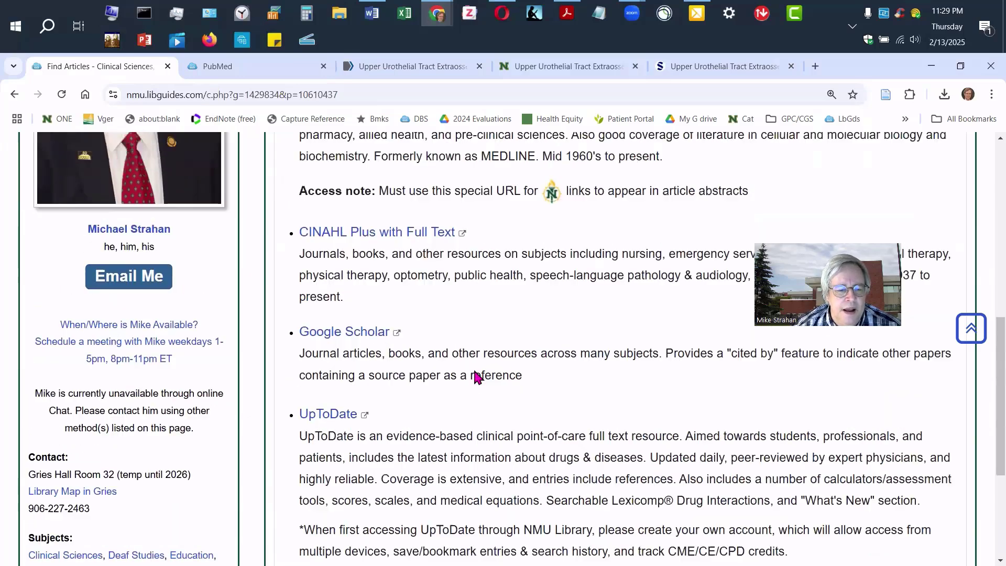
scroll(590, 384, up, 2)
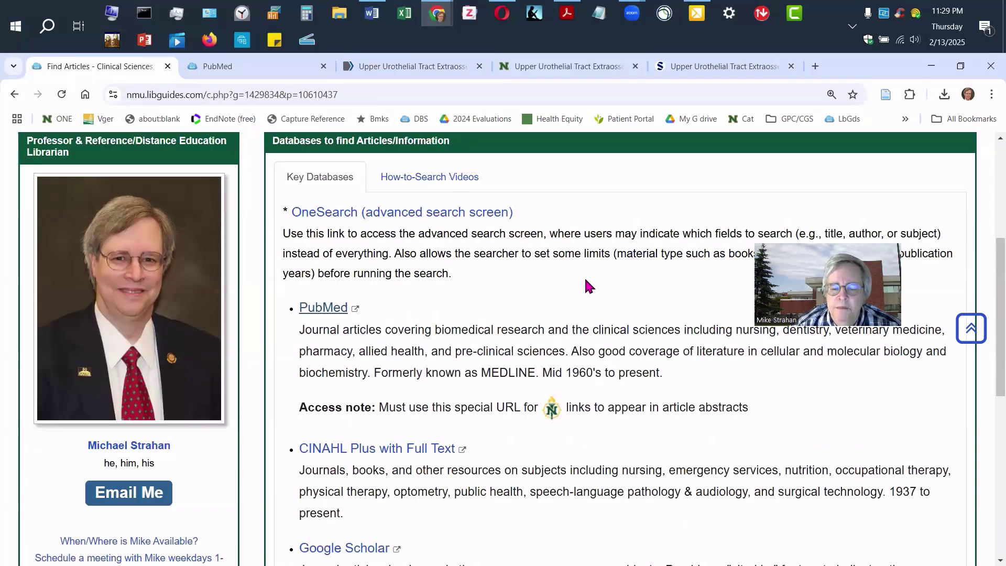